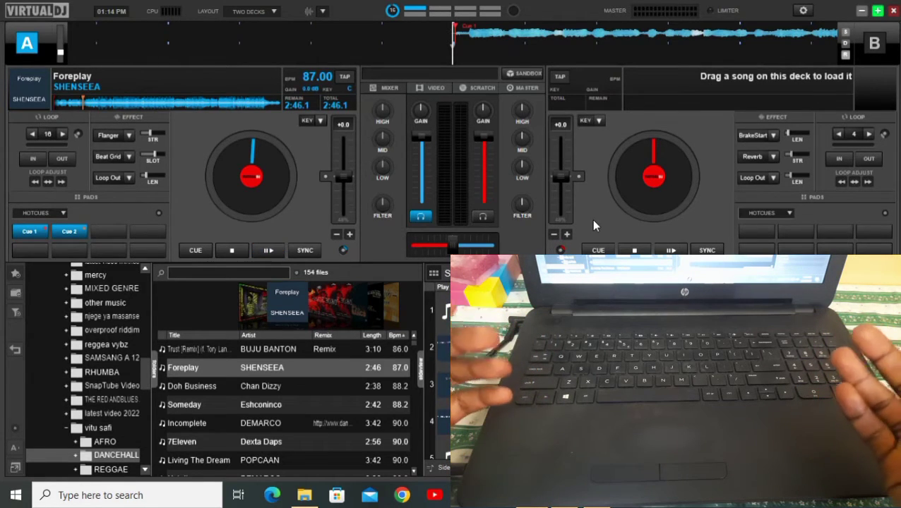
Step: Open the record settings, stop the running MOST TRENDING UK DRILL MIX 2024 recording and start it again
{"action": "left_click", "coordinate": [805, 10]}
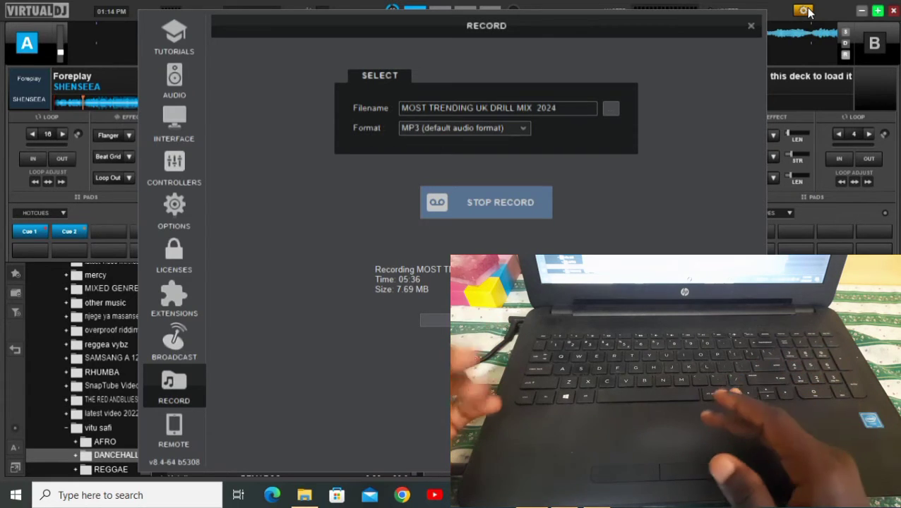
{"action": "left_click", "coordinate": [482, 198]}
{"action": "left_click", "coordinate": [482, 199]}
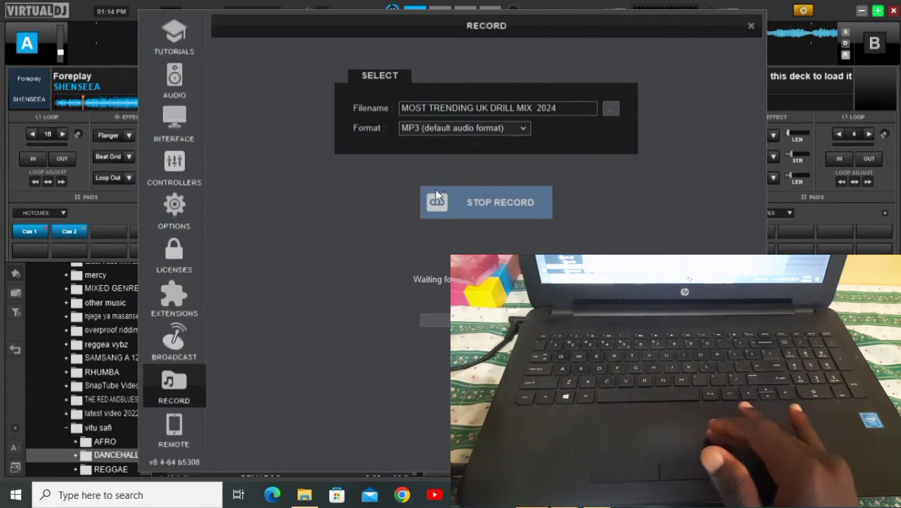
Step: Open the controller settings and choose Custom Mapping as the keyboard's mapping
{"action": "left_click", "coordinate": [181, 164]}
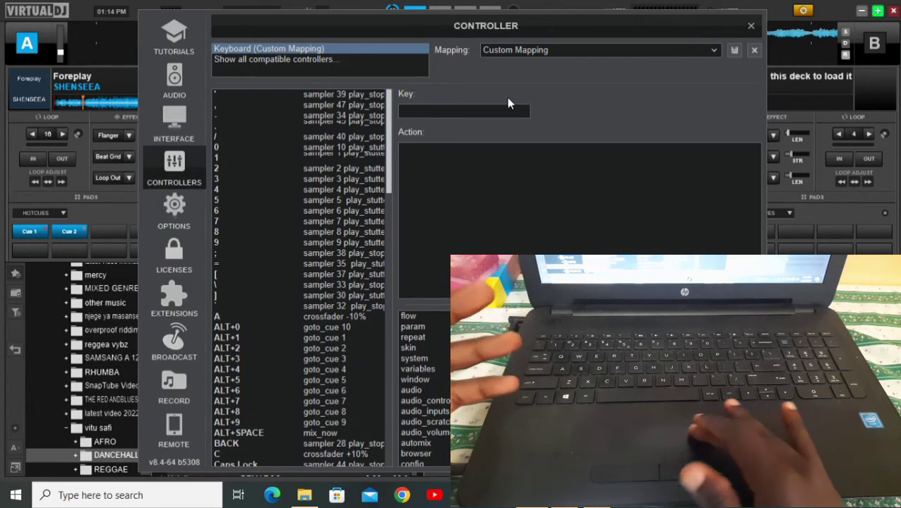
{"action": "left_click", "coordinate": [715, 51]}
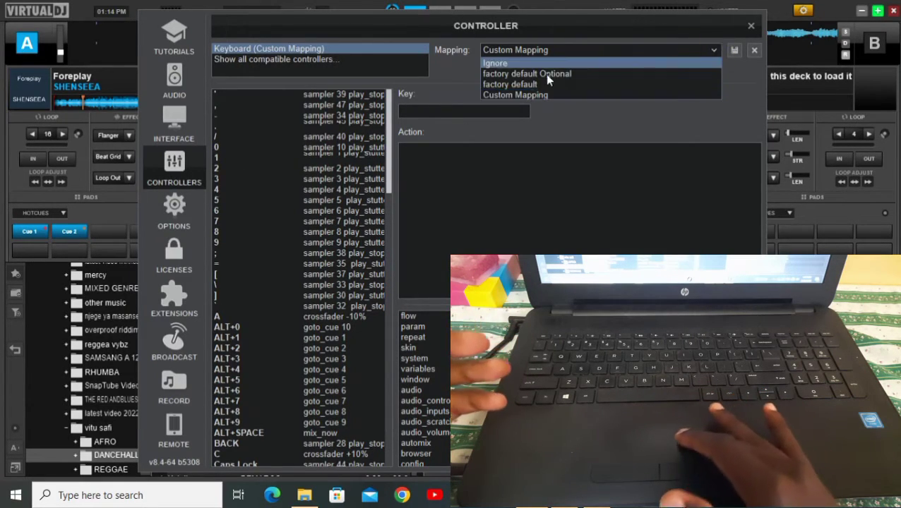
{"action": "left_click", "coordinate": [499, 97]}
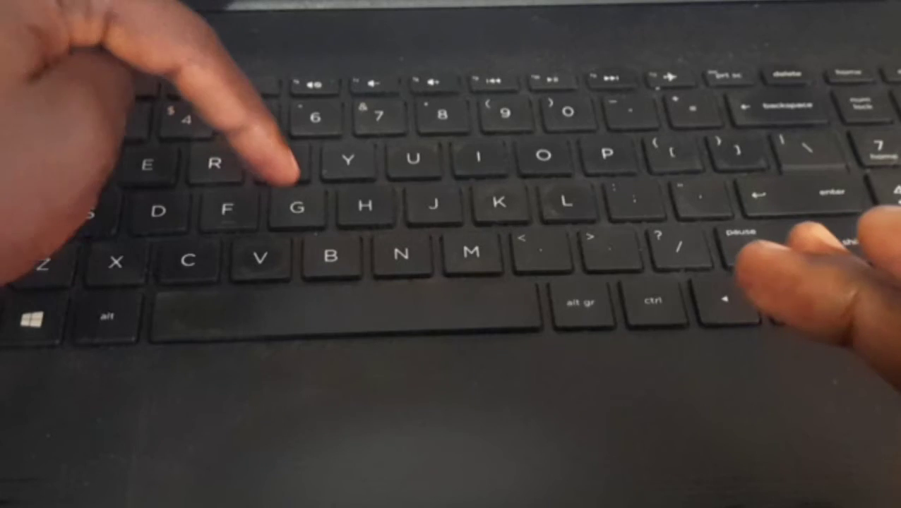
Step: Map the G key to the action "scratch -120ms" in the custom keyboard mapping
{"action": "key", "text": "g"}
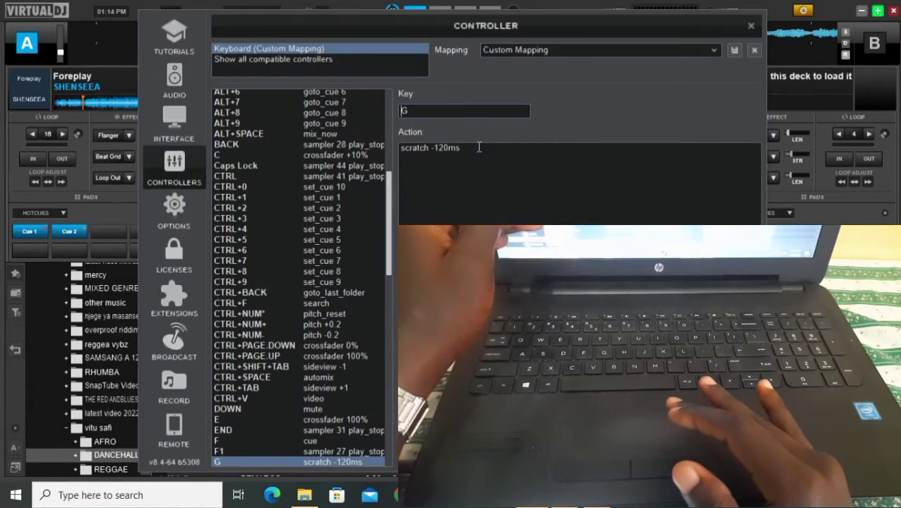
{"action": "left_click", "coordinate": [478, 146]}
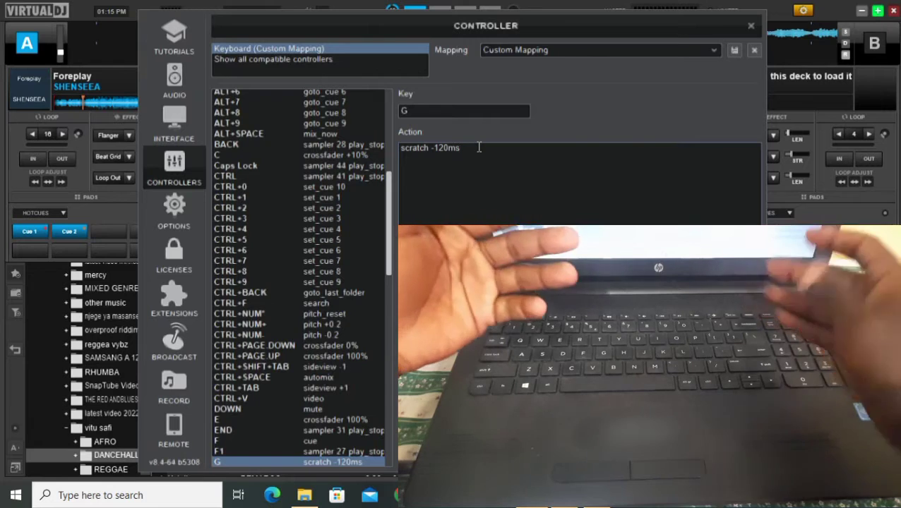
{"action": "left_click", "coordinate": [432, 147]}
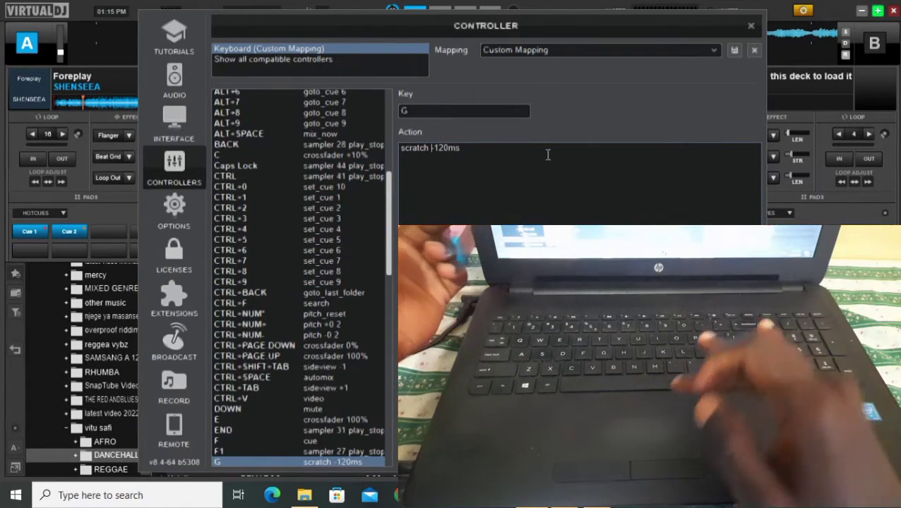
{"action": "left_click", "coordinate": [499, 153]}
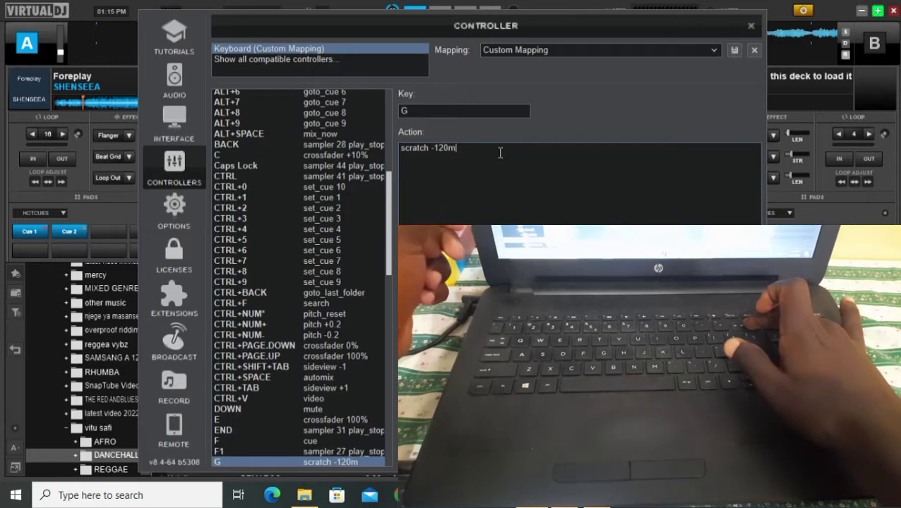
{"action": "type", "text": "t"}
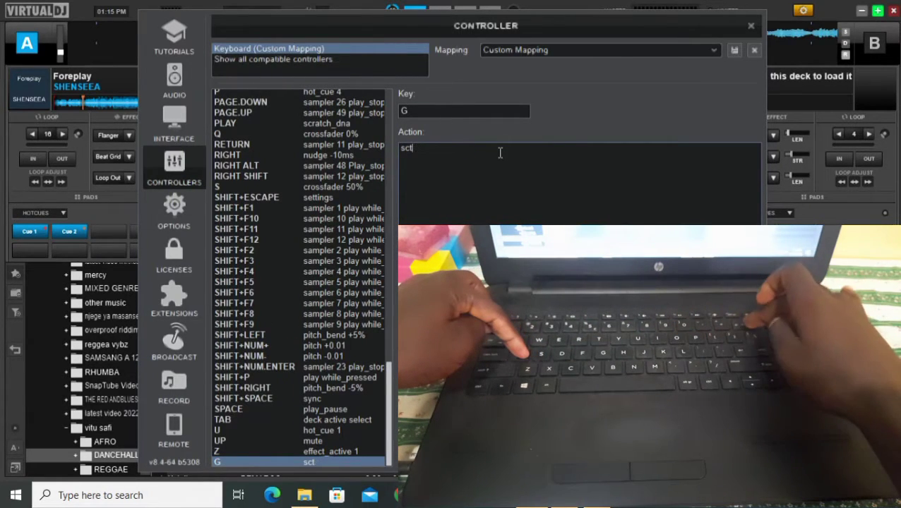
{"action": "type", "text": "arratch"}
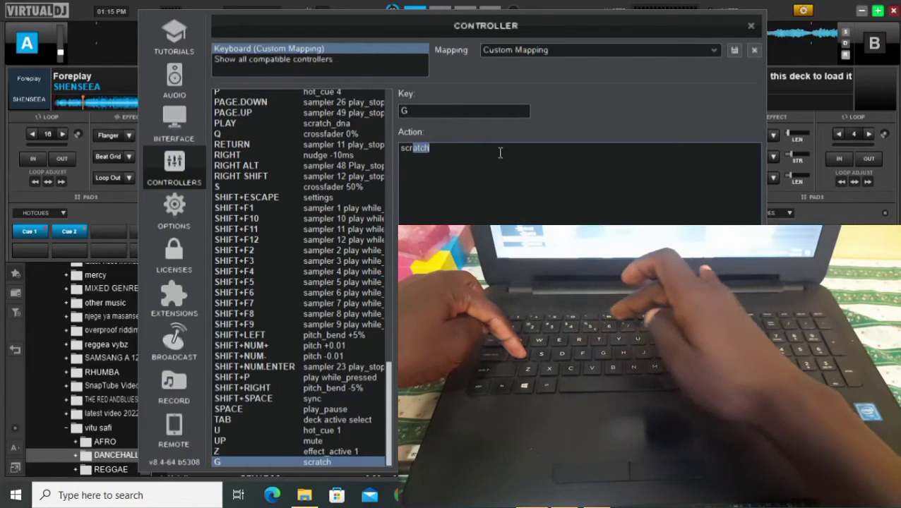
{"action": "key", "text": "Return"}
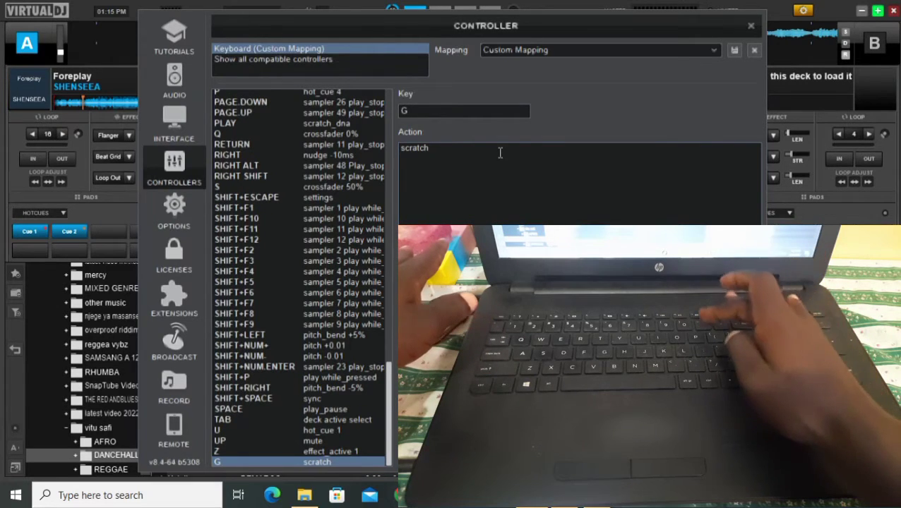
{"action": "type", "text": "-12"}
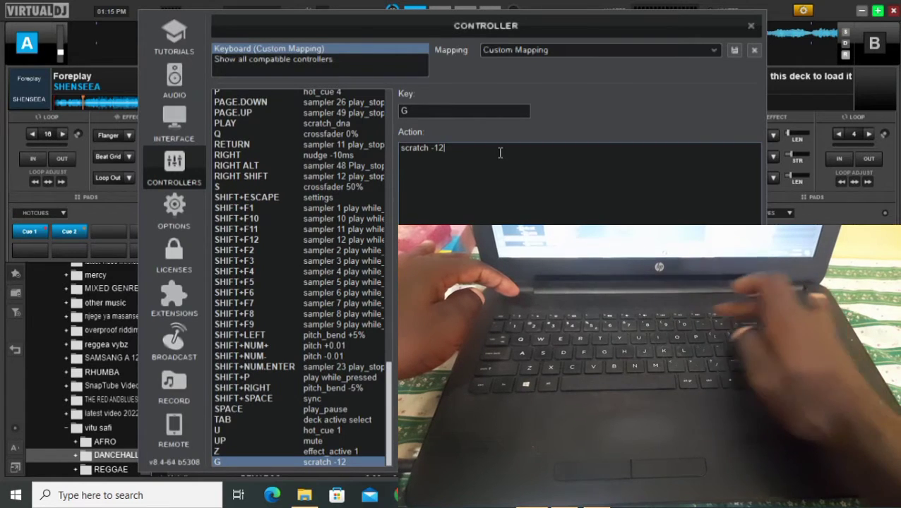
{"action": "type", "text": "o0ms"}
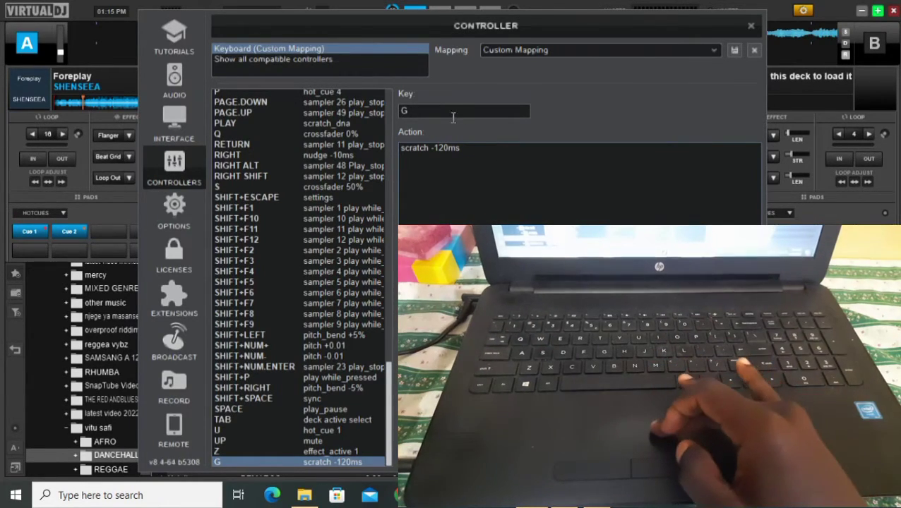
Step: Map the H key to the action "cue_stop", replacing the existing action text
{"action": "left_click", "coordinate": [447, 114]}
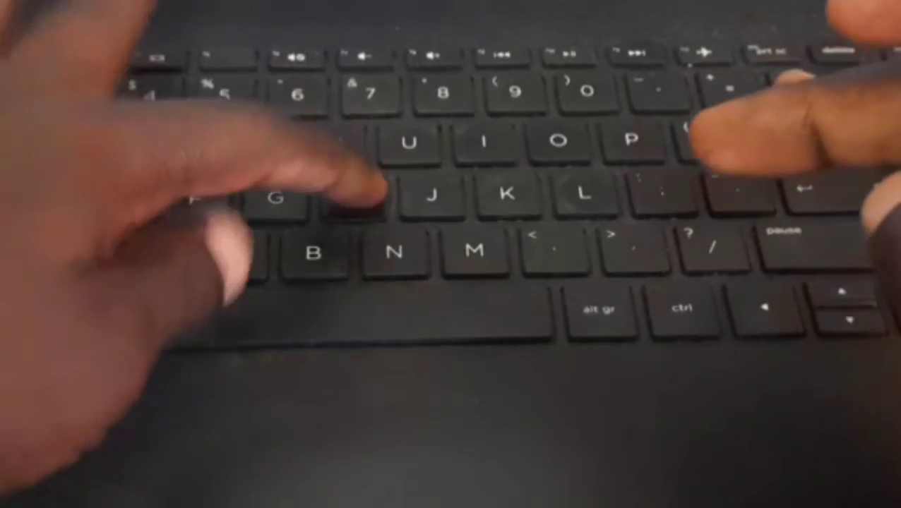
{"action": "key", "text": "h"}
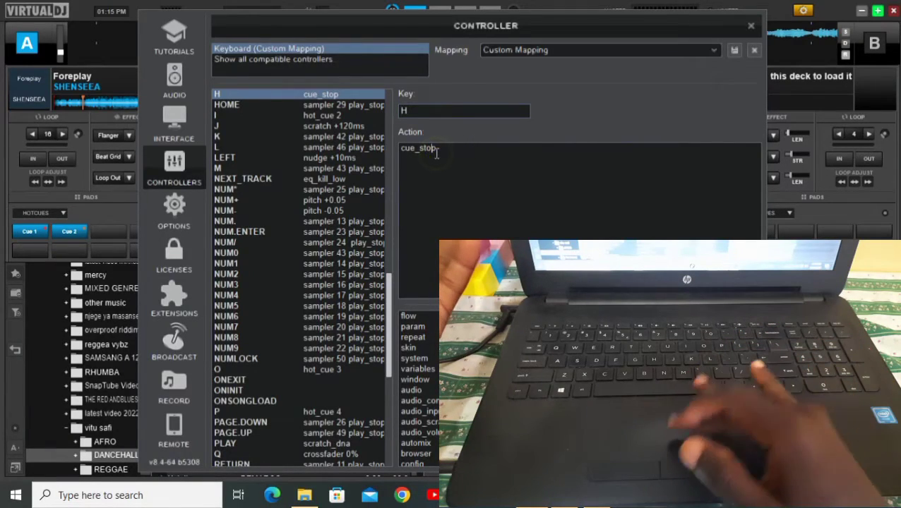
{"action": "left_click", "coordinate": [450, 148]}
{"action": "key", "text": "BackSpace"}
{"action": "key", "text": "BackSpace"}
{"action": "key", "text": "BackSpace"}
{"action": "key", "text": "BackSpace"}
{"action": "key", "text": "BackSpace"}
{"action": "key", "text": "BackSpace"}
{"action": "key", "text": "BackSpace"}
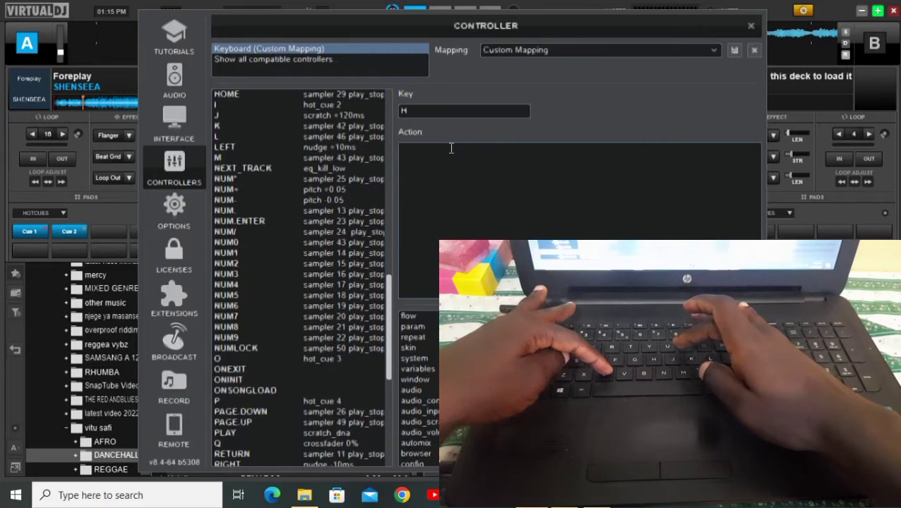
{"action": "type", "text": "cue"}
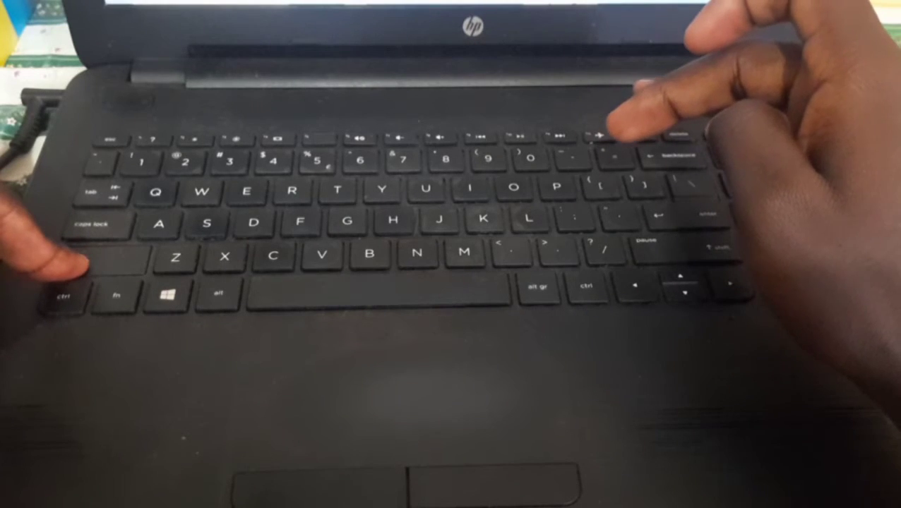
{"action": "type", "text": "_"}
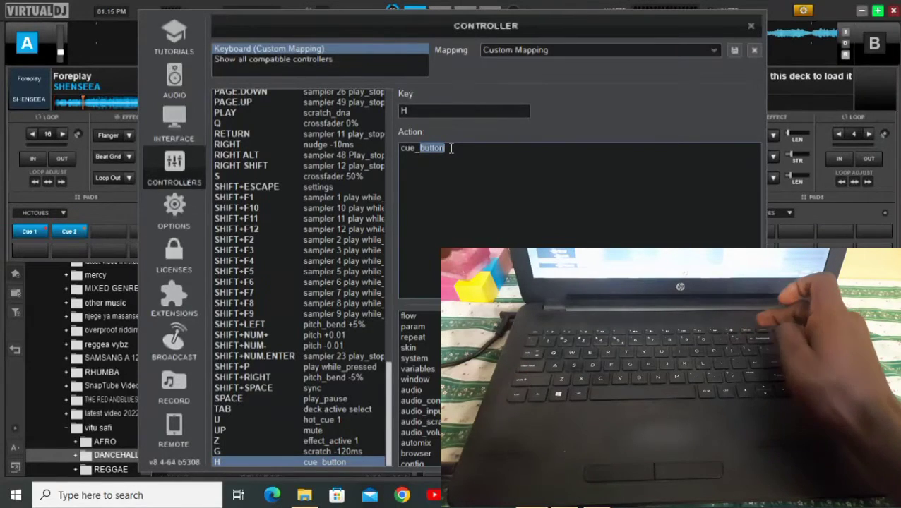
{"action": "type", "text": "stop"}
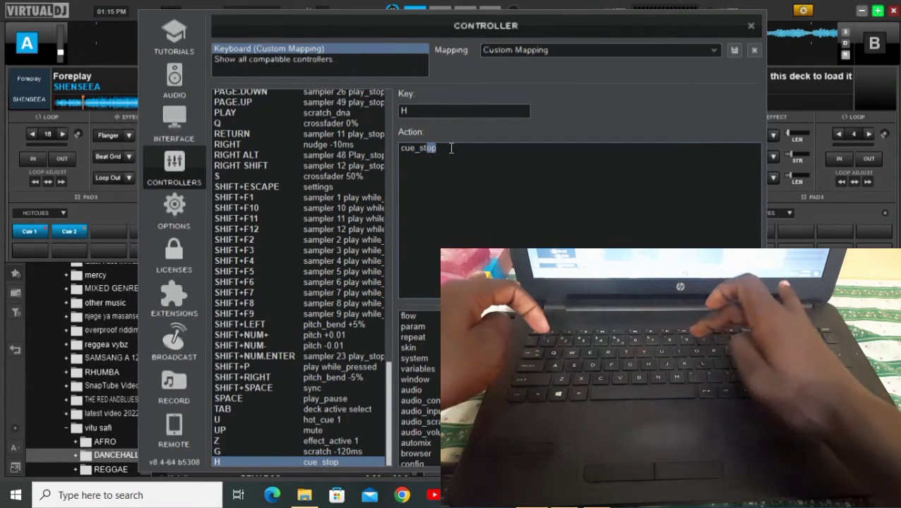
Step: Map the J key to the action "scratch +120ms", replacing the existing action text
{"action": "left_click", "coordinate": [422, 110]}
{"action": "key", "text": "j"}
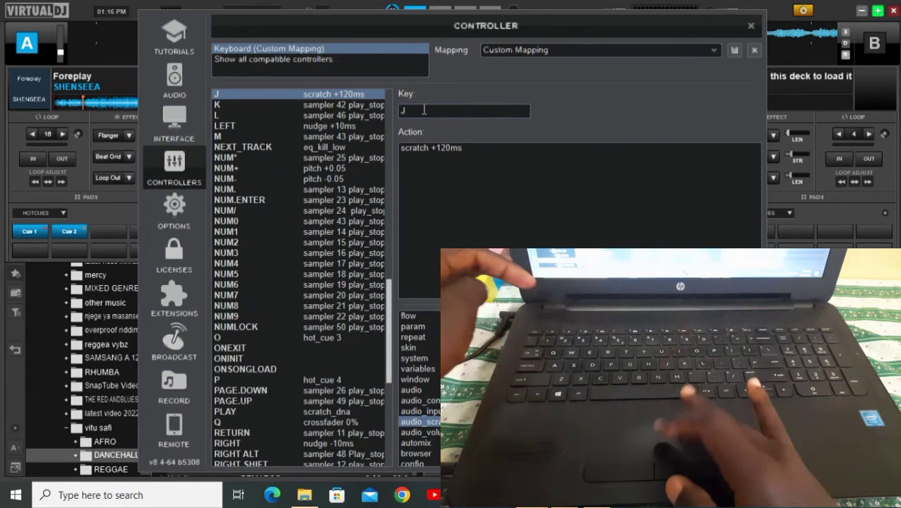
{"action": "left_click", "coordinate": [487, 145]}
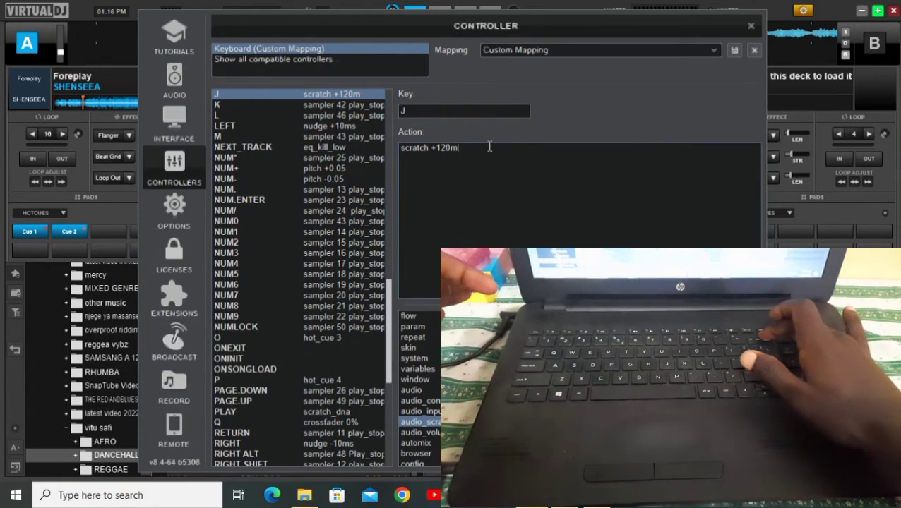
{"action": "key", "text": "BackSpace"}
{"action": "key", "text": "BackSpace"}
{"action": "key", "text": "BackSpace"}
{"action": "key", "text": "BackSpace"}
{"action": "key", "text": "BackSpace"}
{"action": "key", "text": "BackSpace"}
{"action": "key", "text": "BackSpace"}
{"action": "key", "text": "BackSpace"}
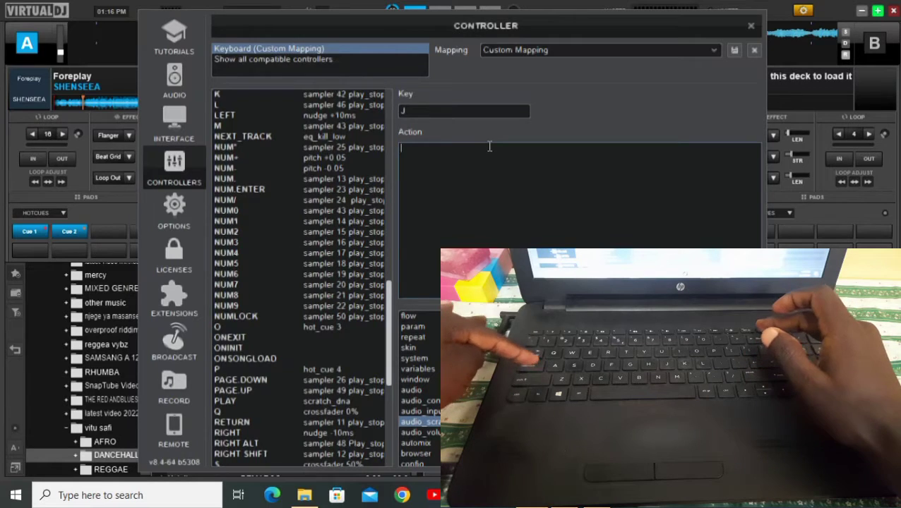
{"action": "type", "text": "sctar"}
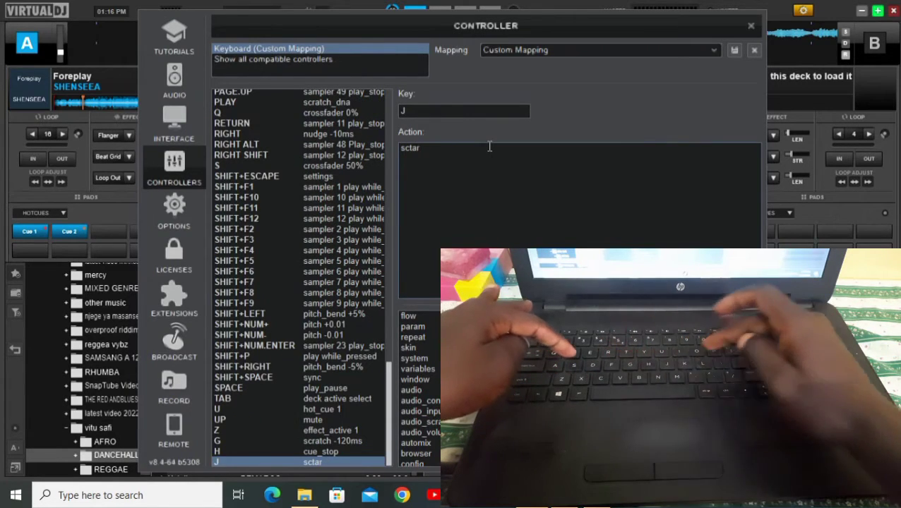
{"action": "type", "text": "rt"}
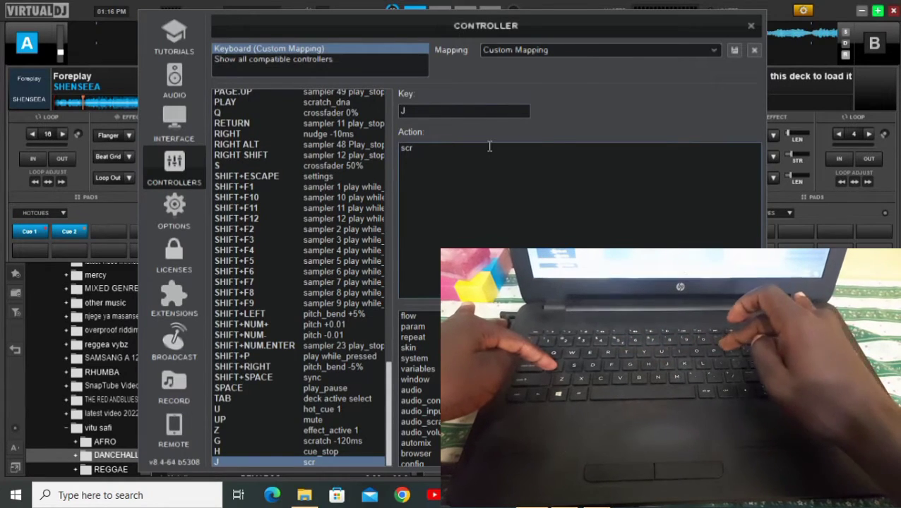
{"action": "type", "text": "atch"}
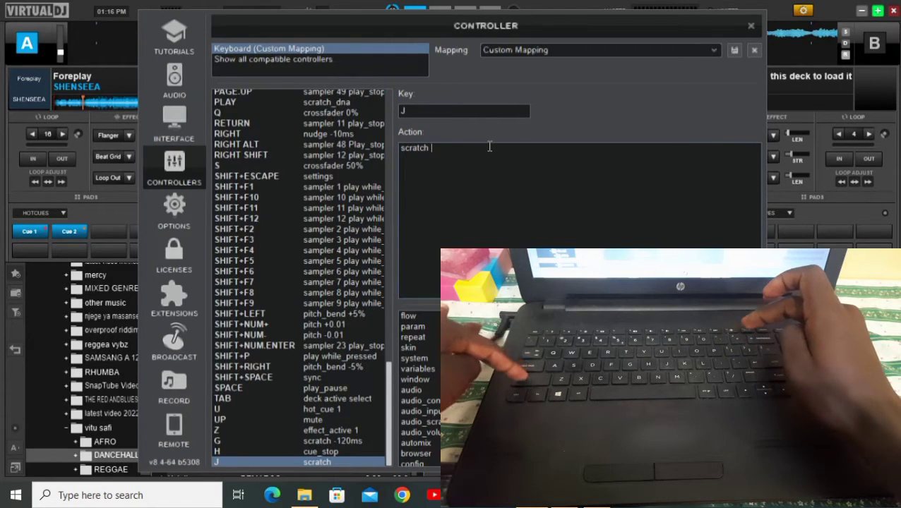
{"action": "type", "text": "+"}
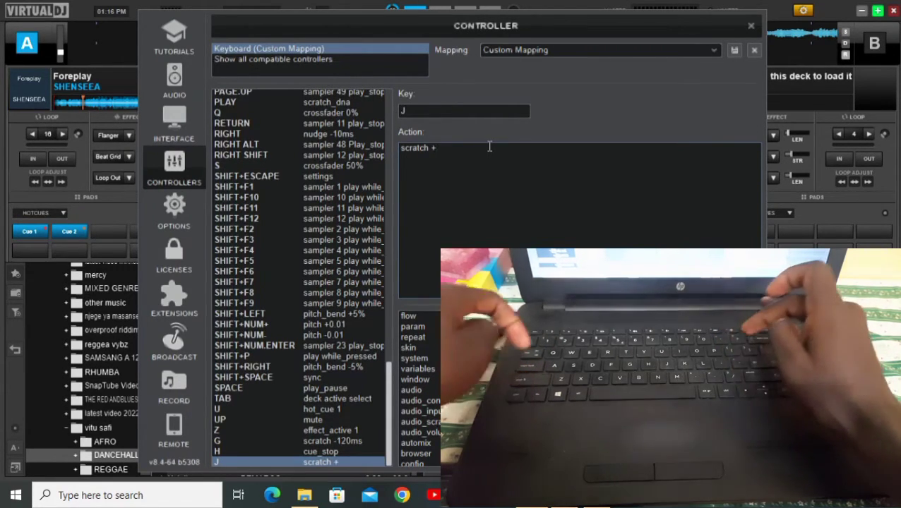
{"action": "type", "text": "120ms"}
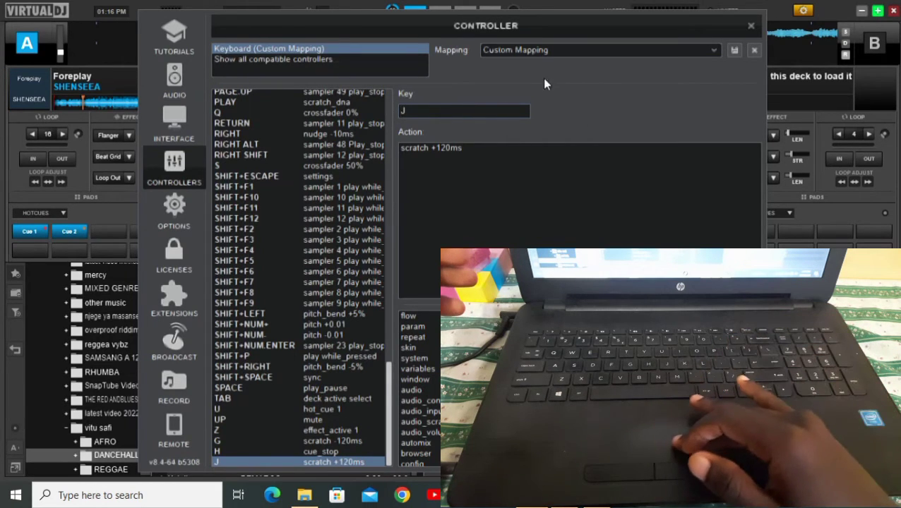
Step: Look up the actions mapped to the 1 and RETURN keys and close the settings window
{"action": "left_click", "coordinate": [456, 109]}
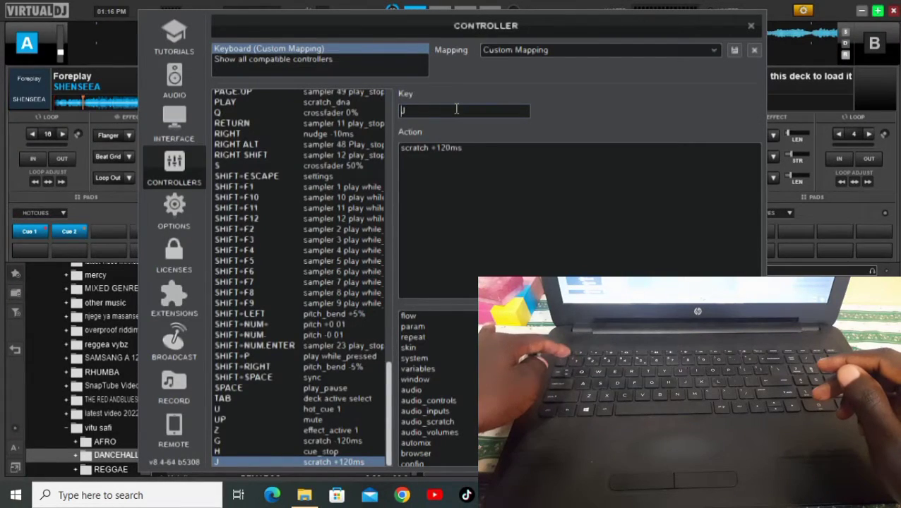
{"action": "key", "text": "1"}
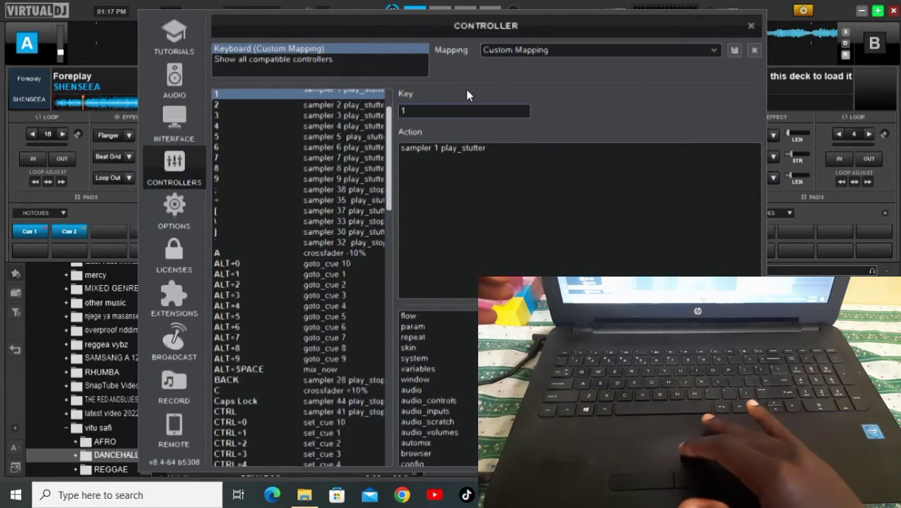
{"action": "left_click", "coordinate": [438, 111]}
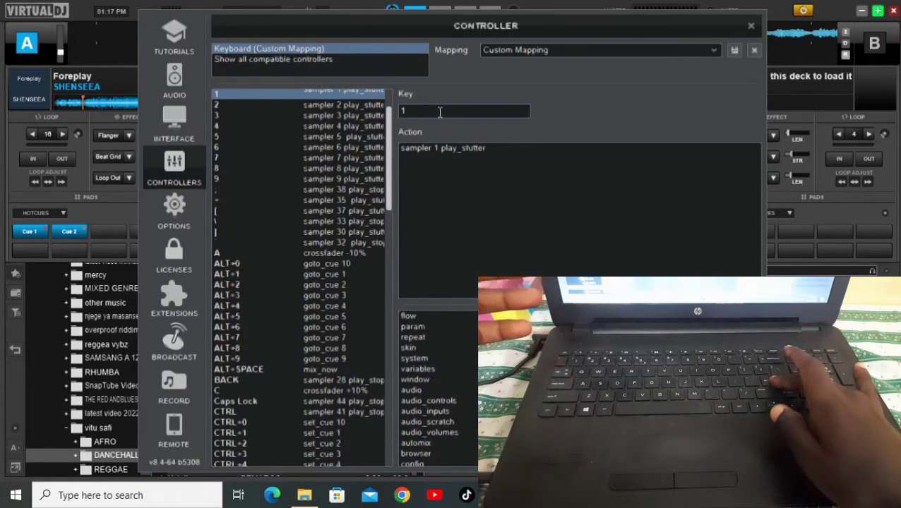
{"action": "key", "text": "Return"}
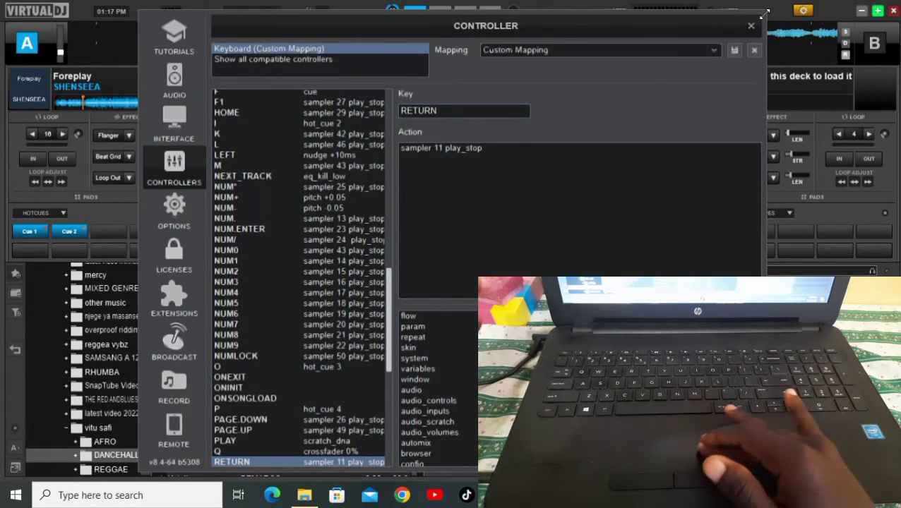
{"action": "left_click", "coordinate": [750, 27]}
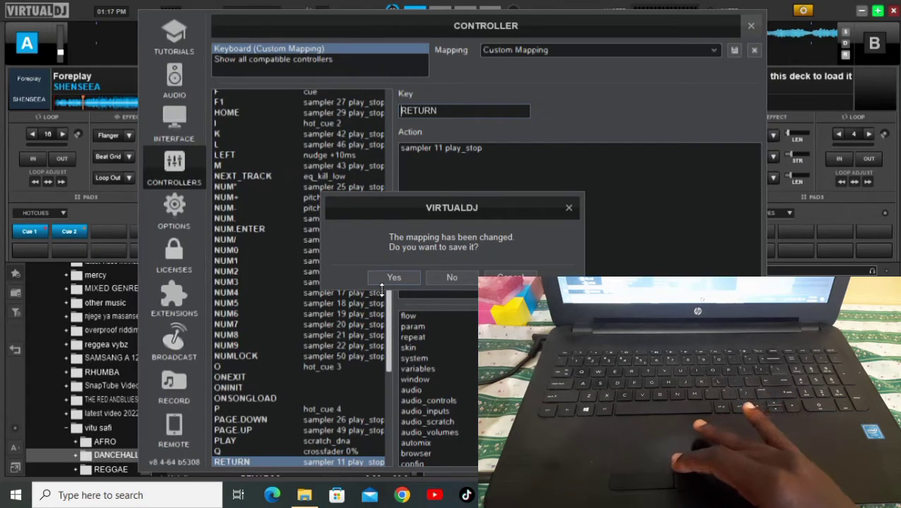
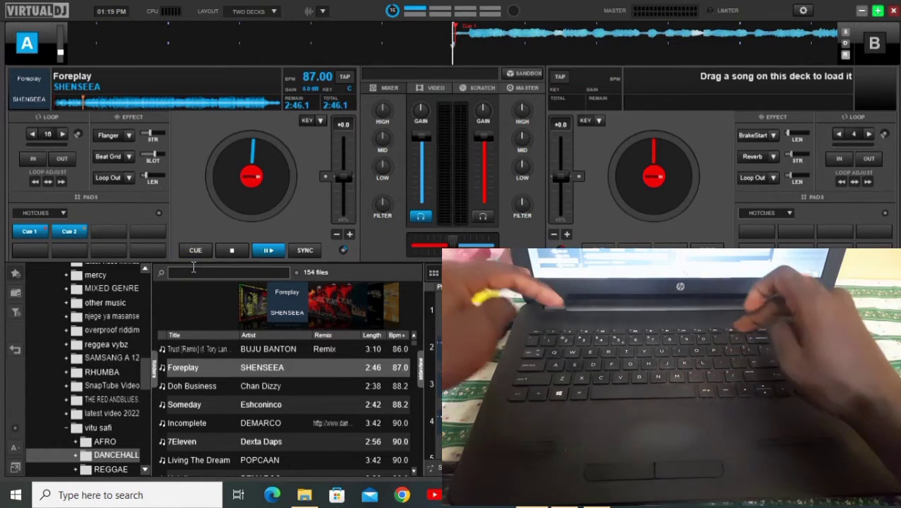
Step: Search the library for "extended", load "Can't Get Enough" by Busy Signal on deck B, and test its playback
{"action": "left_click", "coordinate": [193, 271]}
{"action": "type", "text": "exten"}
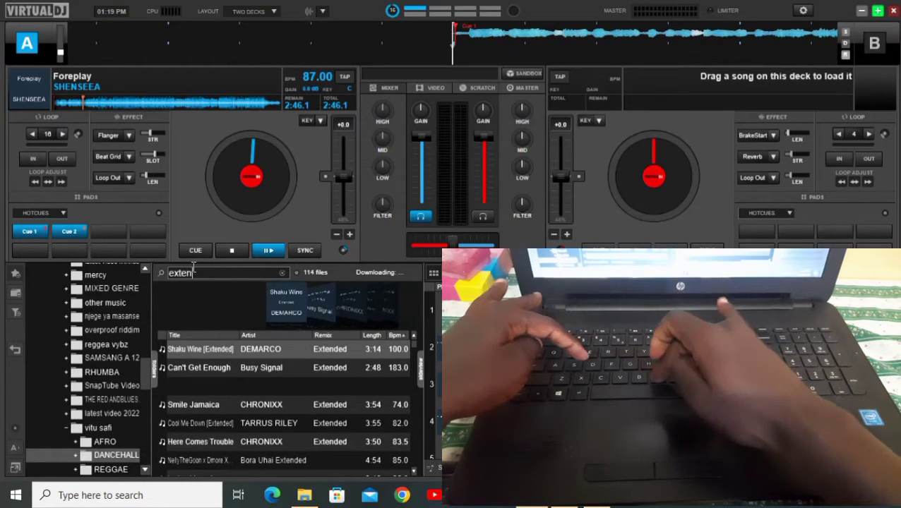
{"action": "type", "text": "ded"}
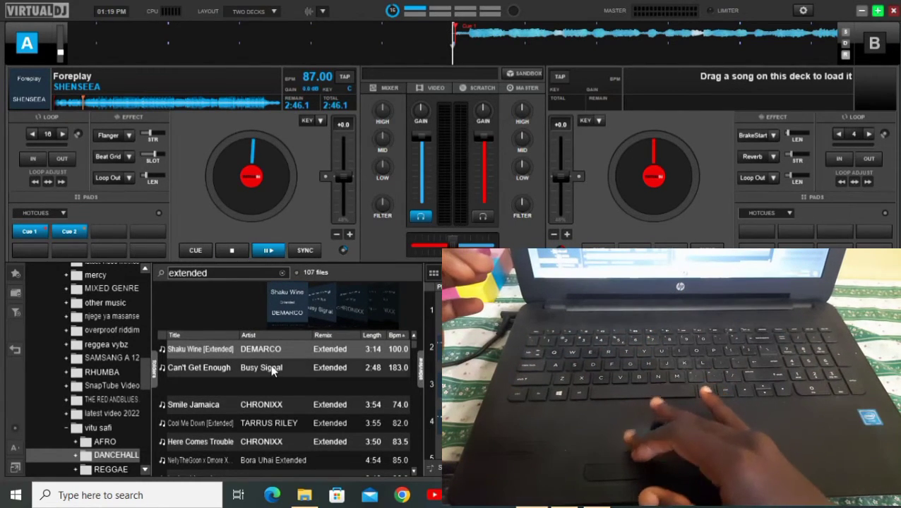
{"action": "double_click", "coordinate": [272, 368]}
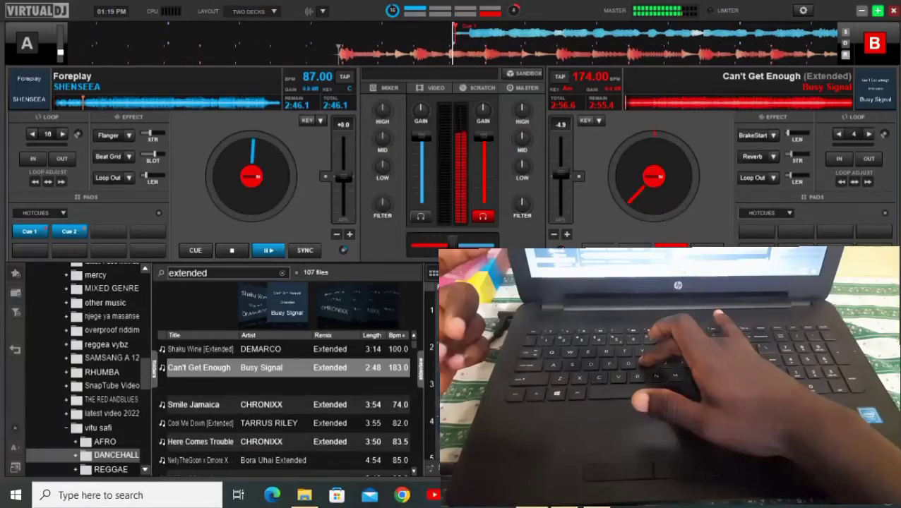
{"action": "key", "text": "space"}
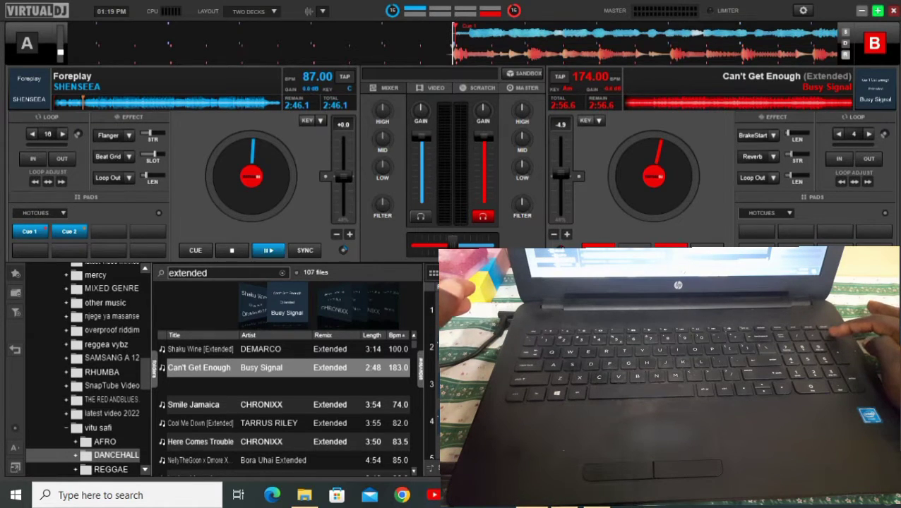
{"action": "key", "text": "space"}
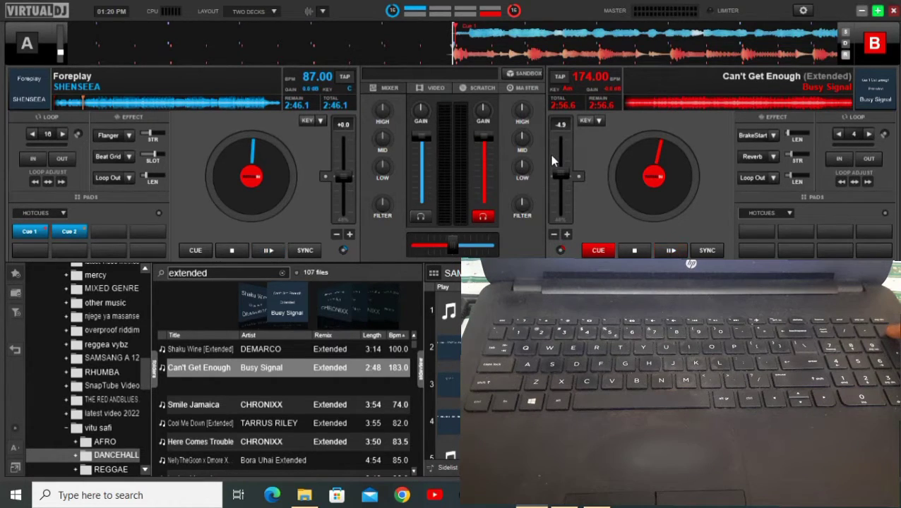
Step: Set the pitch of the track on deck B to about +4.7%
{"action": "scroll", "coordinate": [553, 161], "scroll_direction": "up", "scroll_amount": 5}
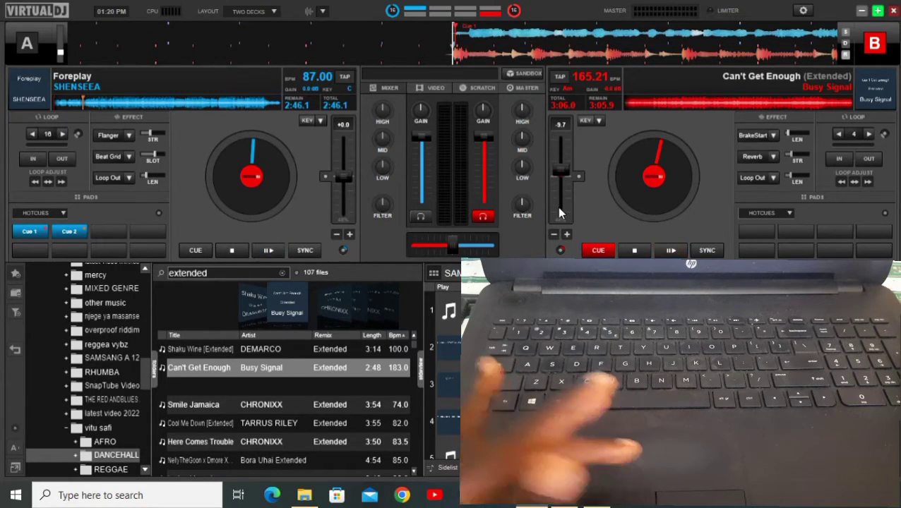
{"action": "scroll", "coordinate": [558, 208], "scroll_direction": "down", "scroll_amount": 5}
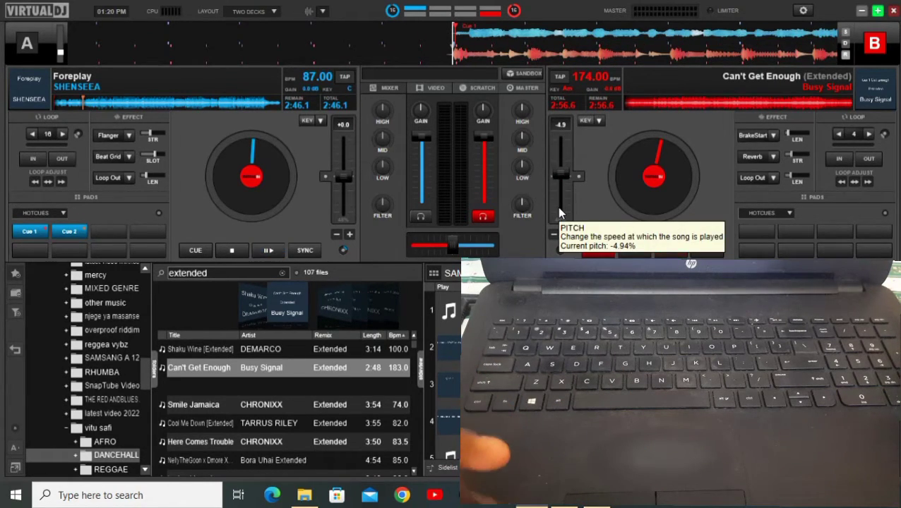
{"action": "scroll", "coordinate": [558, 209], "scroll_direction": "down", "scroll_amount": 5}
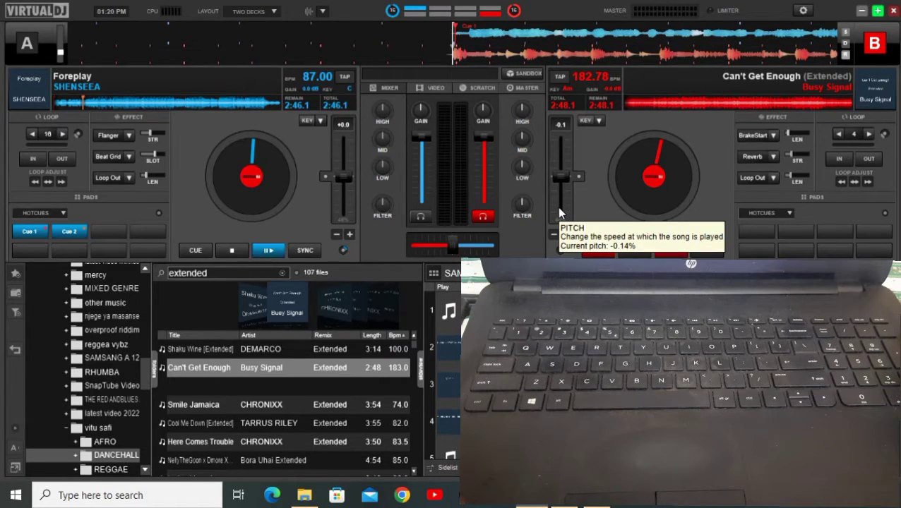
{"action": "scroll", "coordinate": [558, 211], "scroll_direction": "down", "scroll_amount": 5}
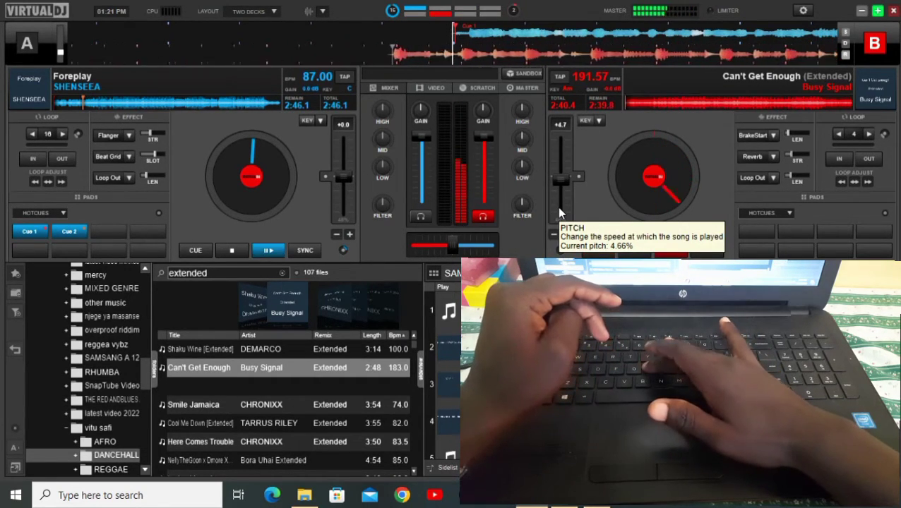
Step: Practise repeatedly starting and cue-stopping "Can't Get Enough" on deck B at the sped-up tempo
{"action": "key", "text": "space"}
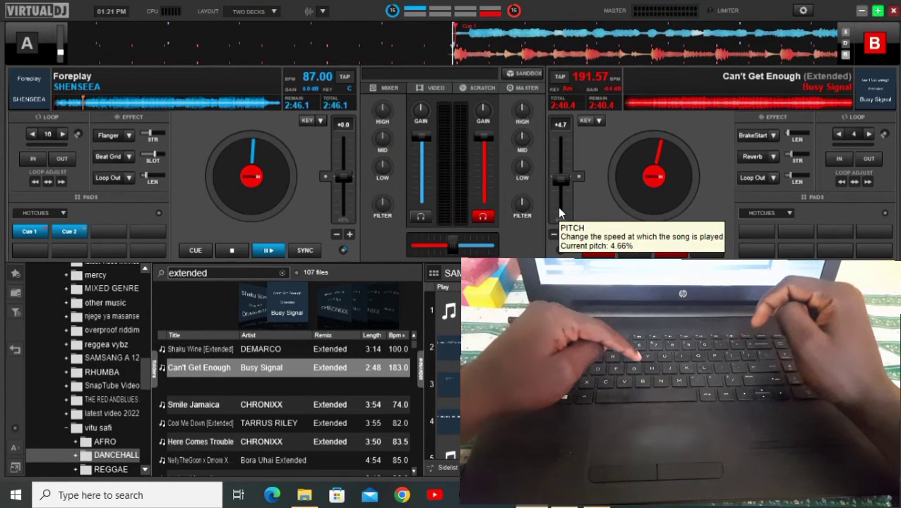
{"action": "key", "text": "space"}
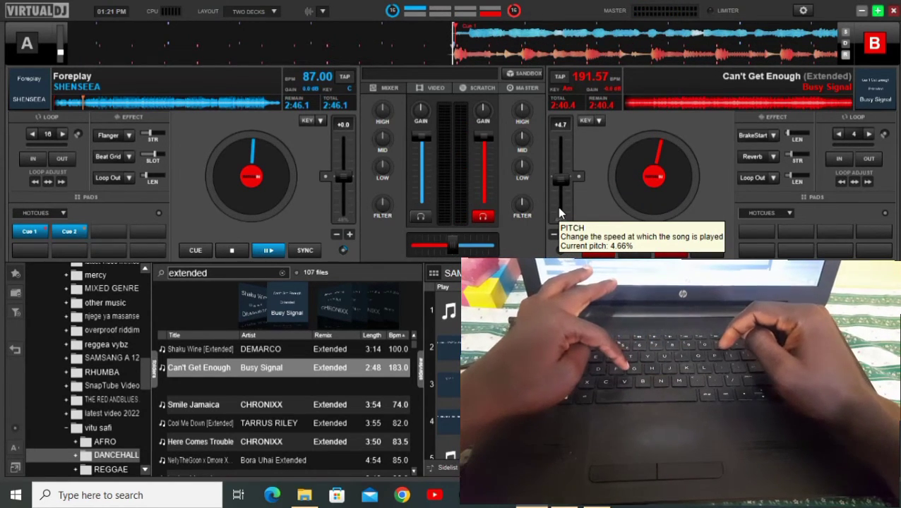
{"action": "key", "text": "space"}
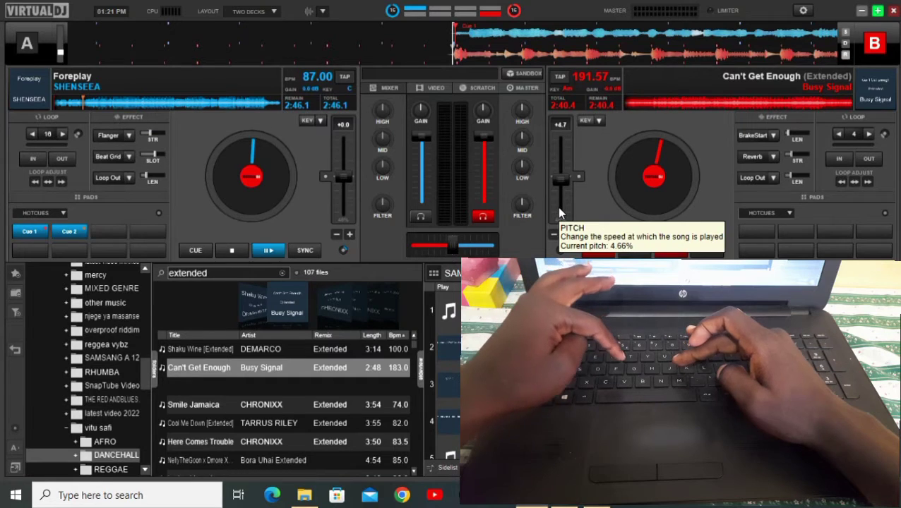
{"action": "key", "text": "space"}
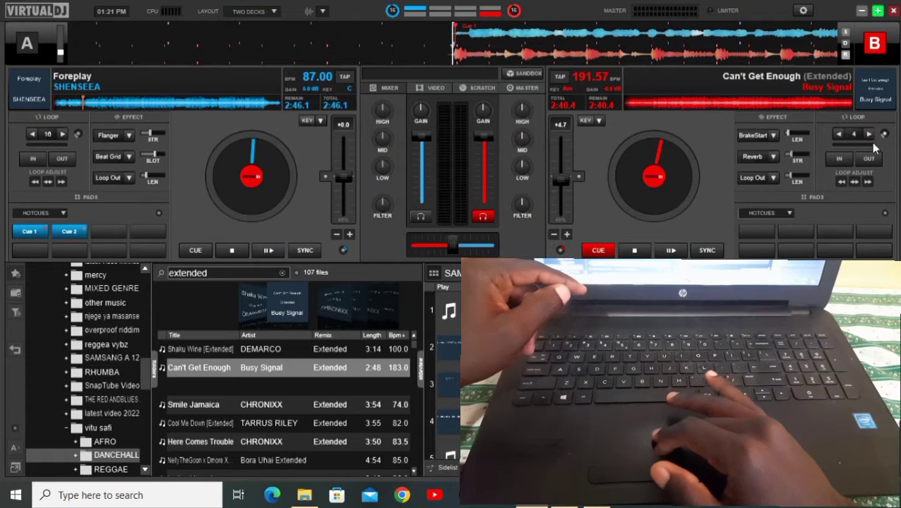
Step: Activate a loop on deck B and lengthen it to 16 beats
{"action": "left_click", "coordinate": [867, 135]}
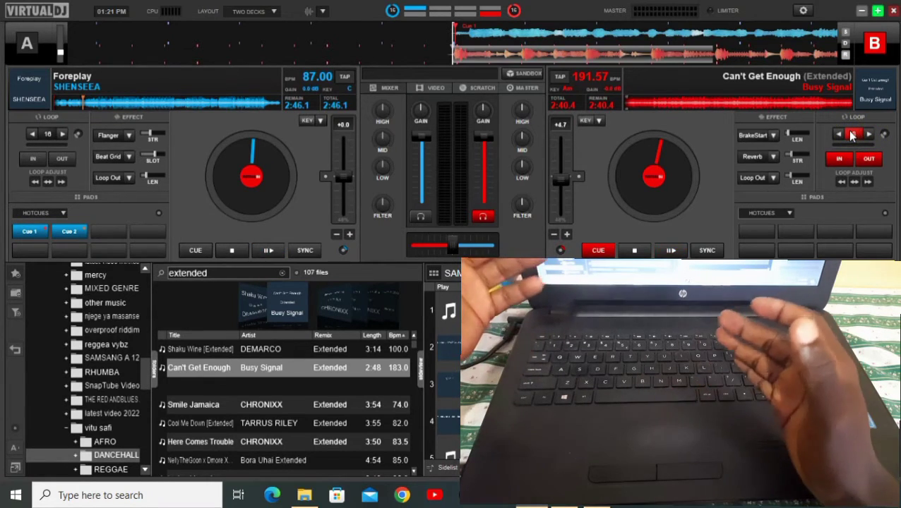
{"action": "left_click", "coordinate": [869, 134]}
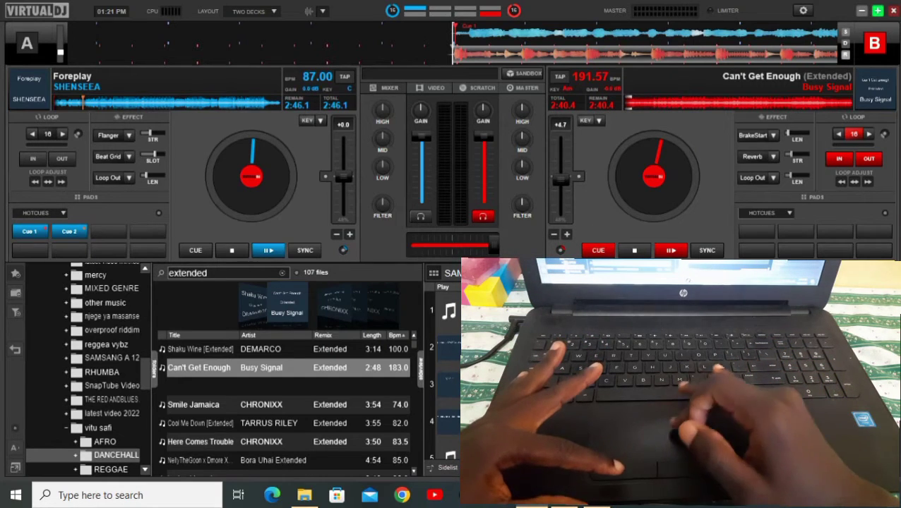
Step: Find "Tip Toe Extended Mix By DJ Spicy" in the search results and load it on deck A
{"action": "left_click", "coordinate": [414, 471]}
{"action": "scroll", "coordinate": [413, 473], "scroll_direction": "down", "scroll_amount": 10}
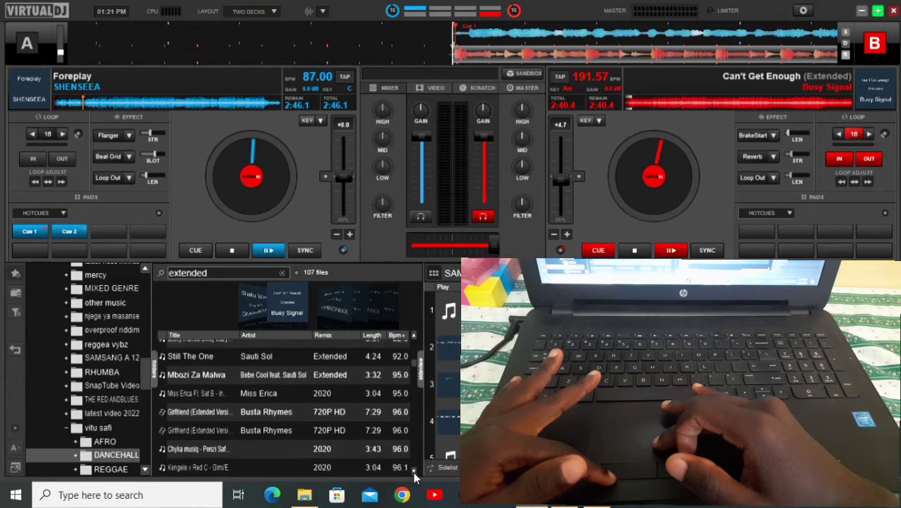
{"action": "left_click", "coordinate": [411, 472]}
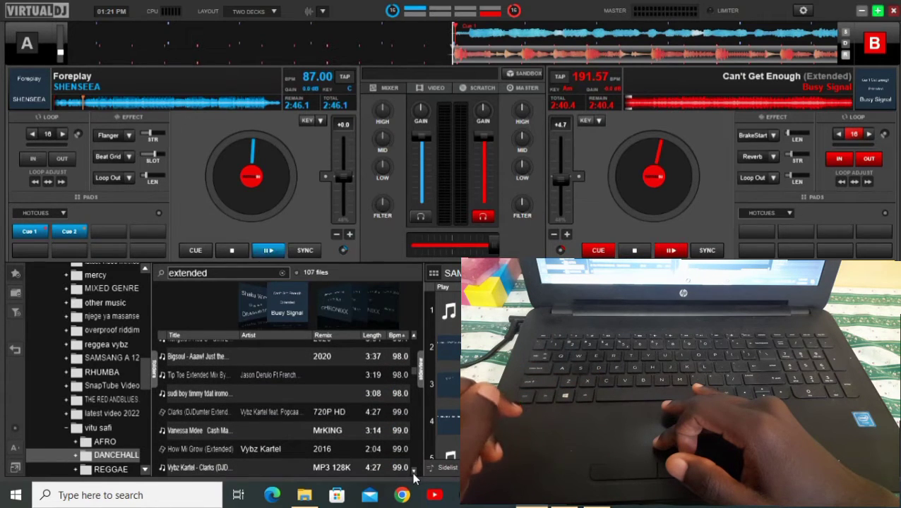
{"action": "left_click", "coordinate": [199, 377]}
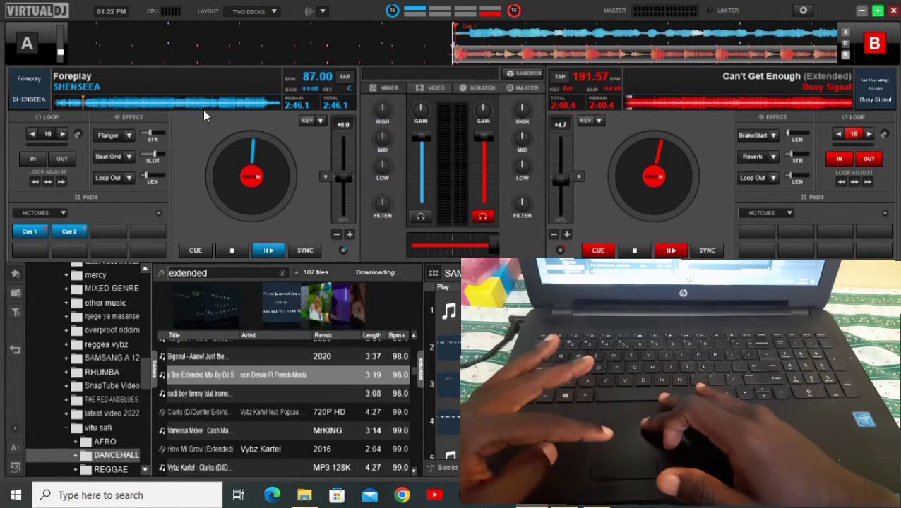
{"action": "left_click_drag", "start_coordinate": [192, 378], "coordinate": [215, 205]}
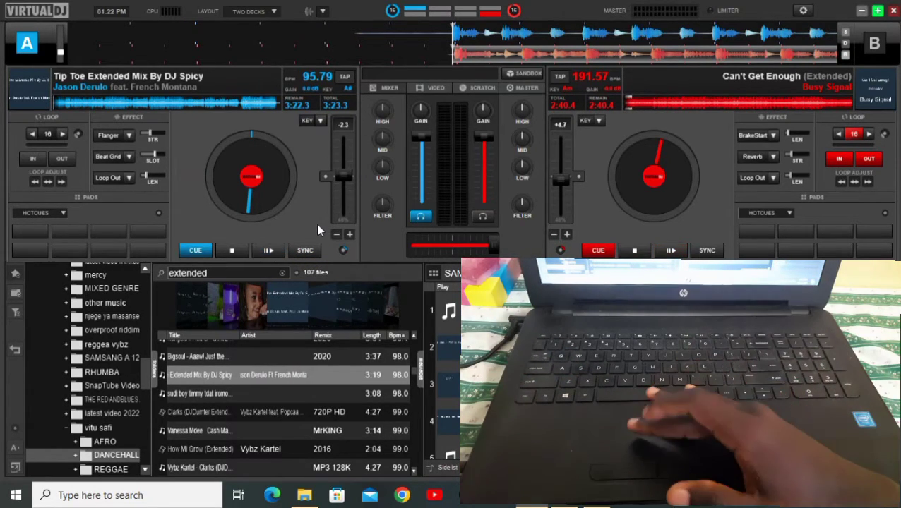
Step: Make deck B the active deck and practise starting and stopping its looped track
{"action": "left_click", "coordinate": [534, 223]}
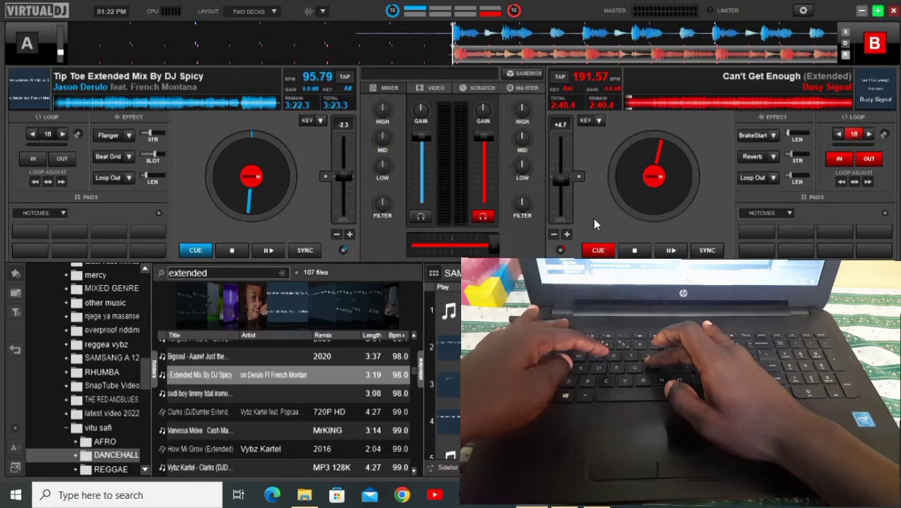
{"action": "key", "text": "space"}
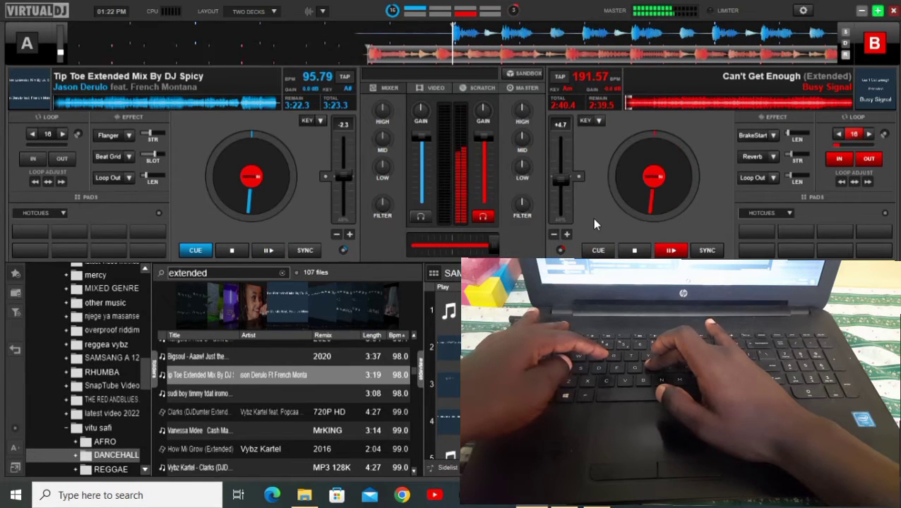
{"action": "key", "text": "space"}
{"action": "key", "text": "space"}
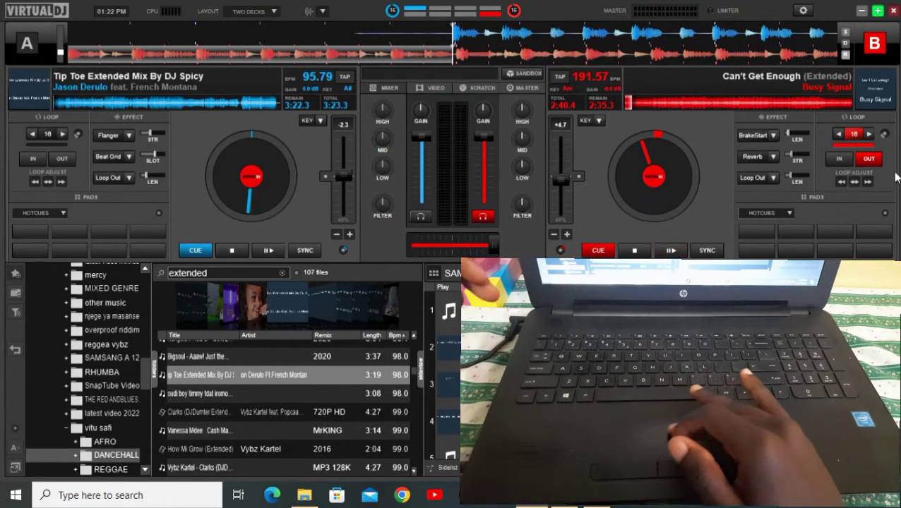
Step: Turn off the loop on deck B and set the track's cue point at its first beat
{"action": "left_click", "coordinate": [856, 141]}
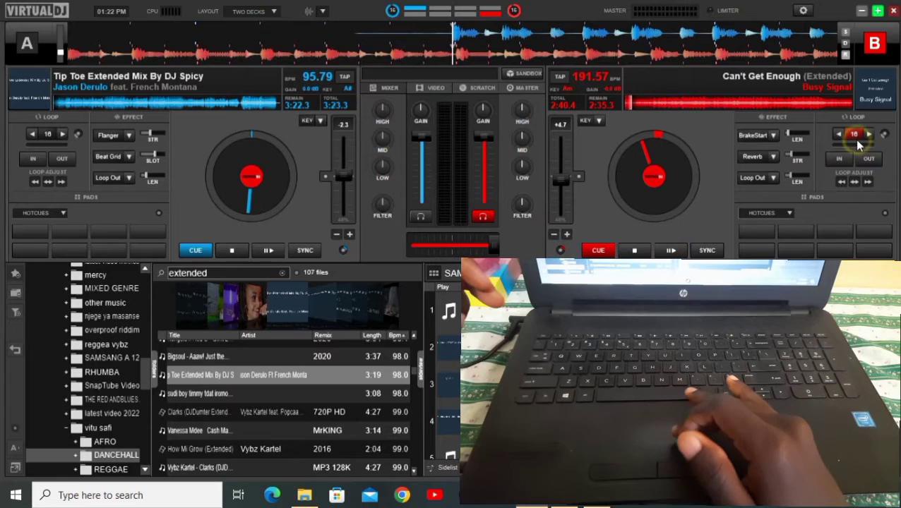
{"action": "left_click", "coordinate": [630, 102]}
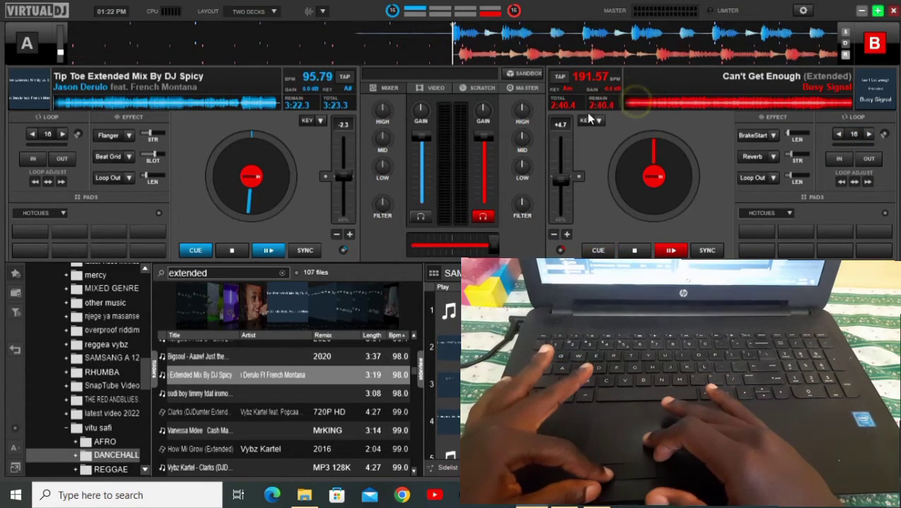
{"action": "left_click", "coordinate": [521, 62]}
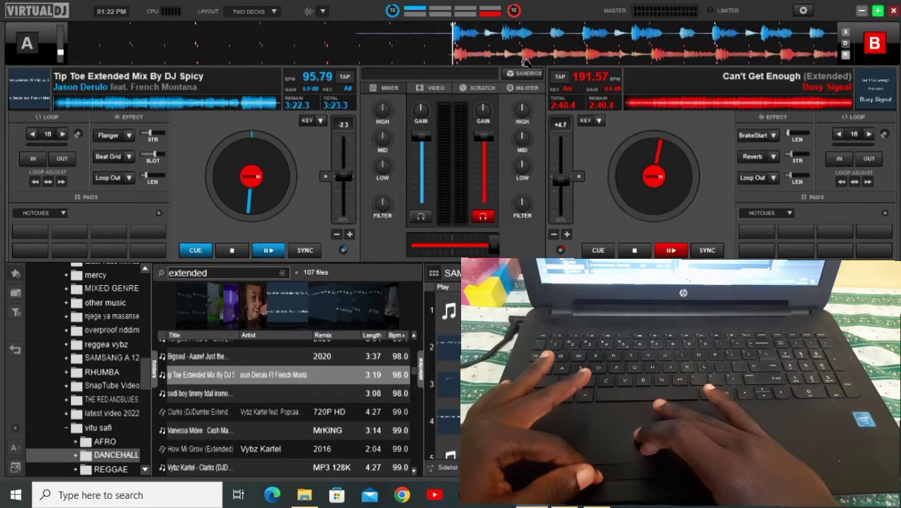
{"action": "left_click", "coordinate": [613, 254]}
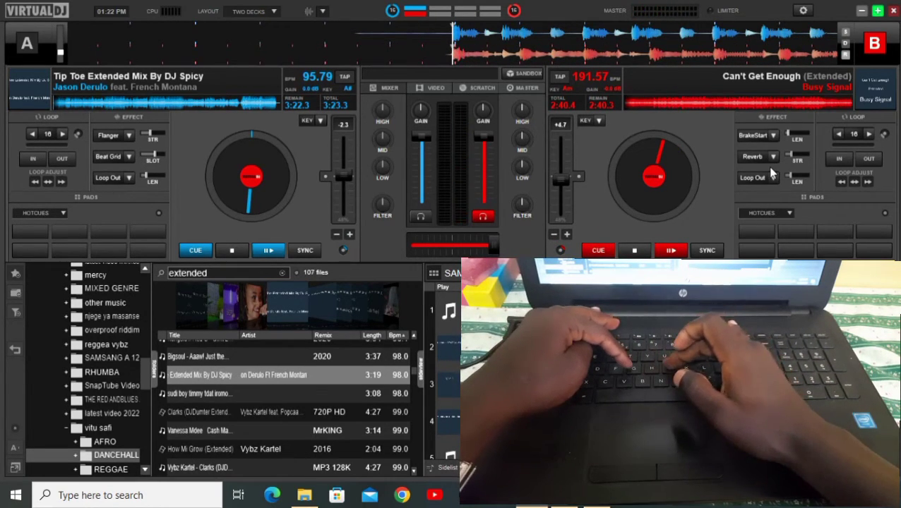
Step: Play "Can't Get Enough" on deck B without the loop, restarting it repeatedly from the new cue point
{"action": "key", "text": "space"}
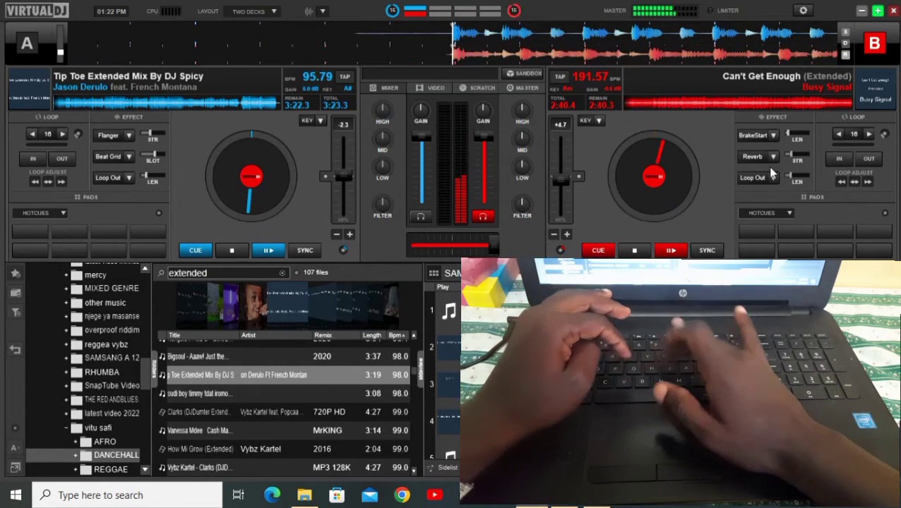
{"action": "key", "text": "space"}
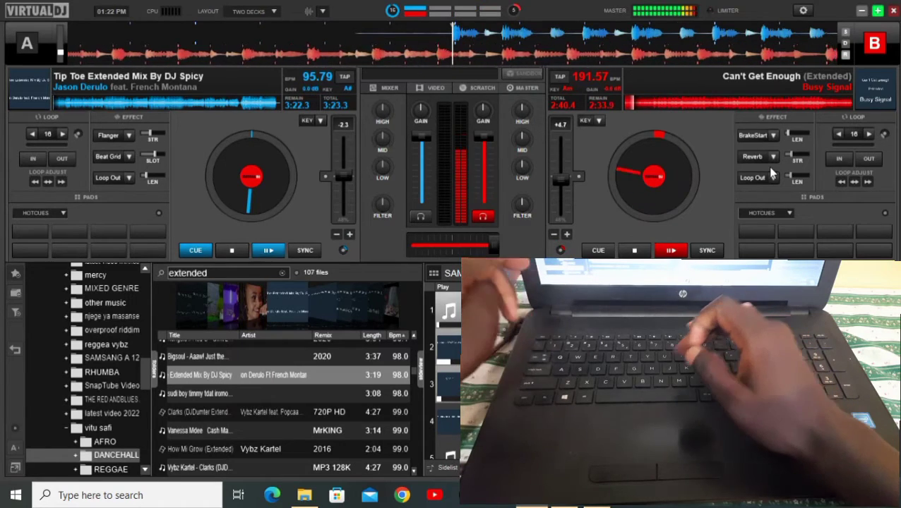
{"action": "key", "text": "space"}
{"action": "key", "text": "space"}
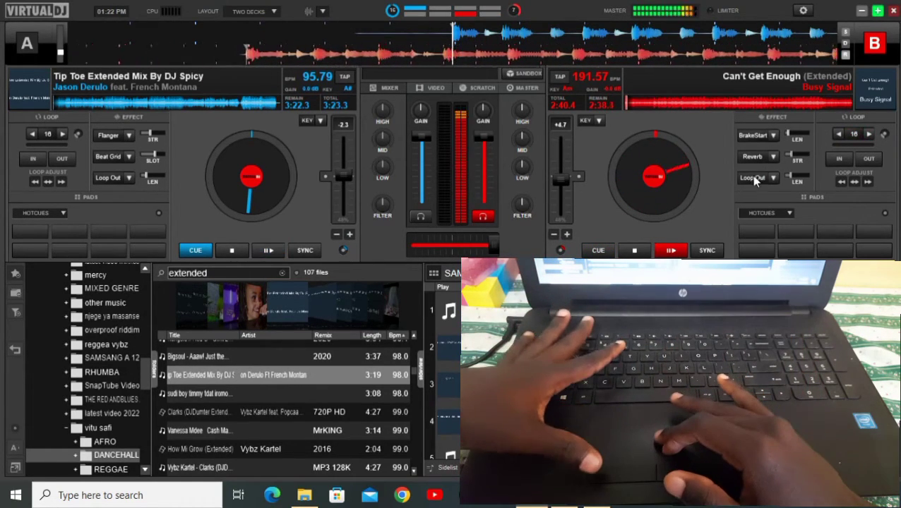
Step: Return deck A to its cue point and move the deck B track back to its first beat
{"action": "left_click", "coordinate": [487, 30]}
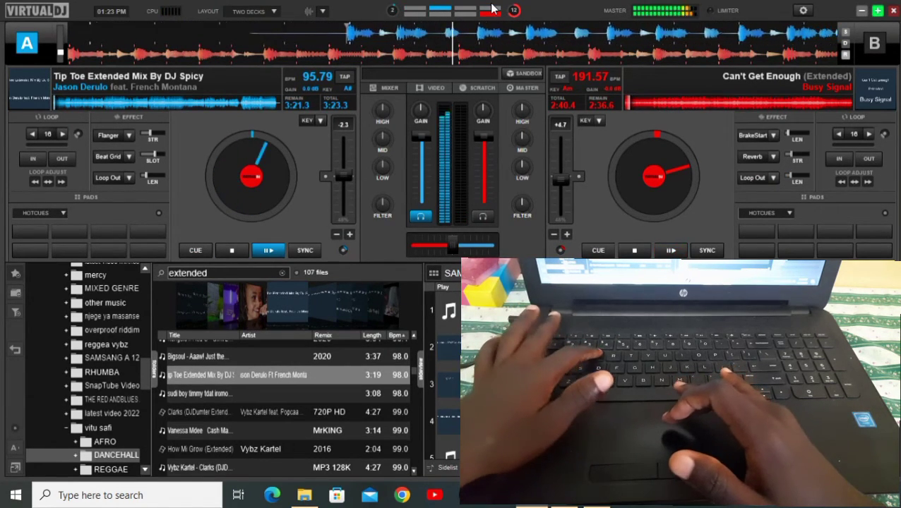
{"action": "left_click", "coordinate": [192, 250]}
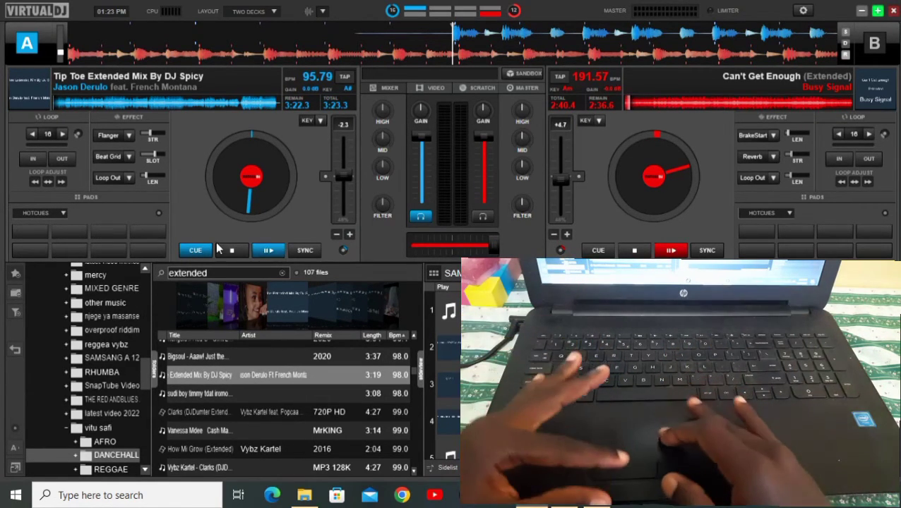
{"action": "left_click", "coordinate": [631, 104]}
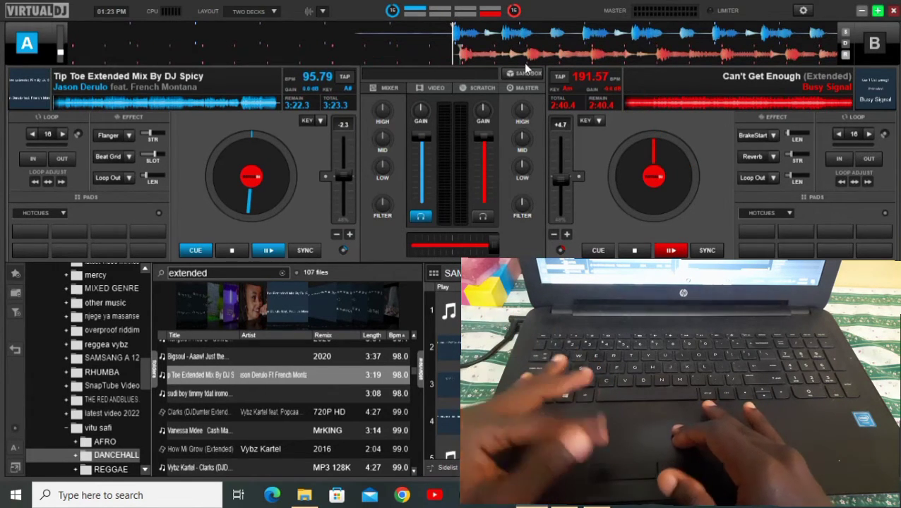
{"action": "mouse_move", "coordinate": [487, 55]}
{"action": "left_mouse_down"}
{"action": "mouse_move", "coordinate": [474, 54]}
{"action": "mouse_move", "coordinate": [489, 60]}
{"action": "left_mouse_up"}
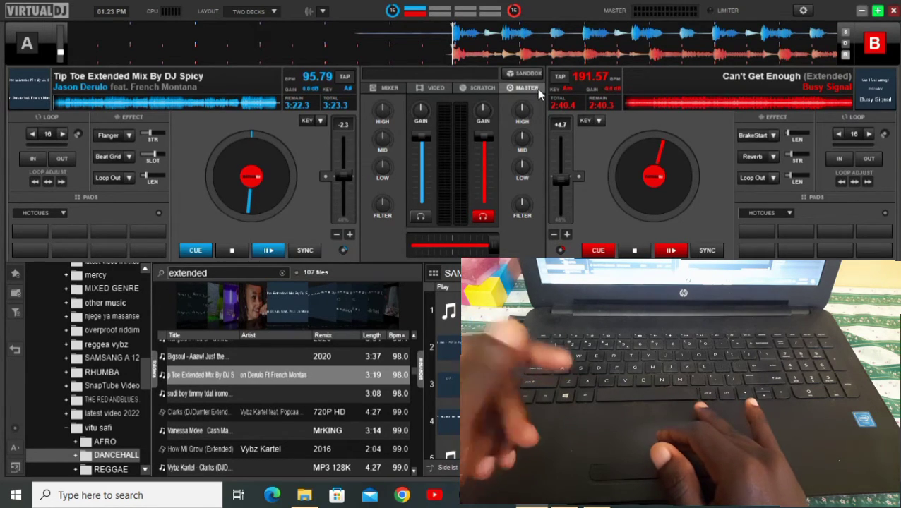
Step: Inspect the scratch waveform view between the decks and return to the mixer view
{"action": "left_click", "coordinate": [482, 87]}
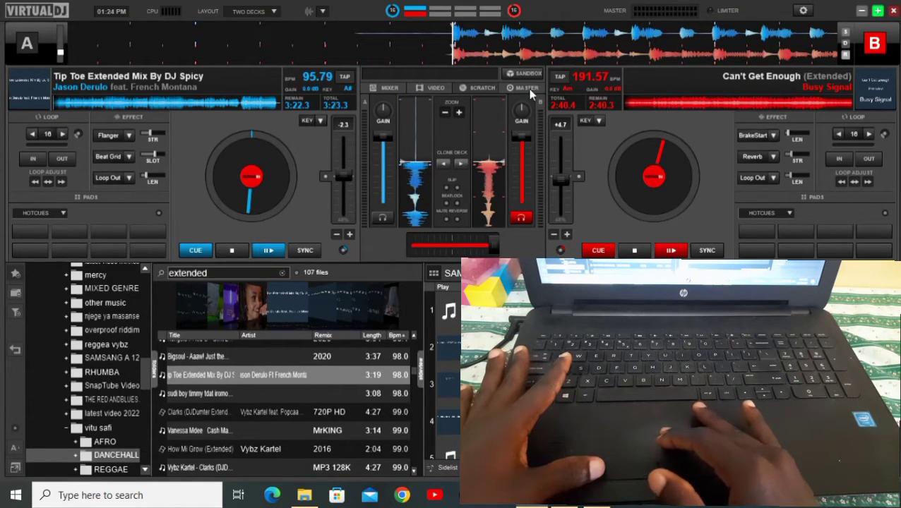
{"action": "left_click", "coordinate": [383, 89]}
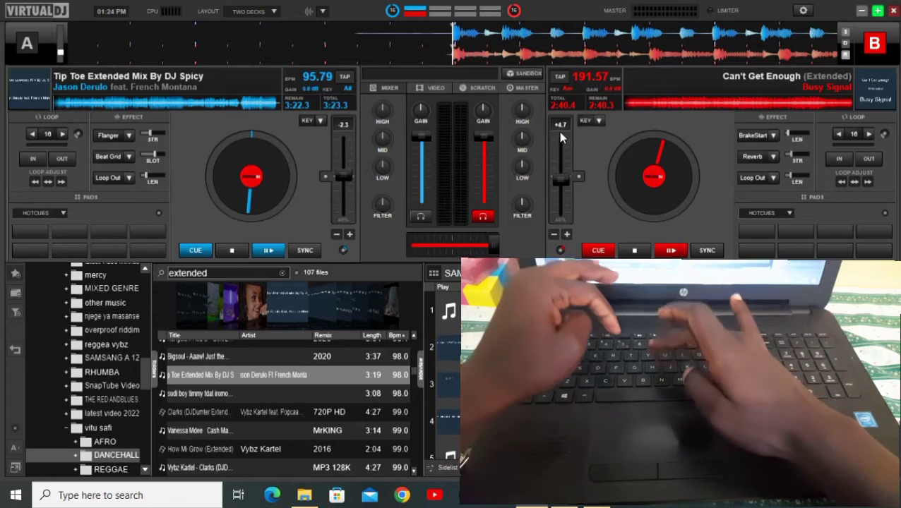
Step: Clone "Can't Get Enough" from deck B onto deck A at its cued position, using the scratch view's controls, and return to the mixer view
{"action": "key", "text": "space"}
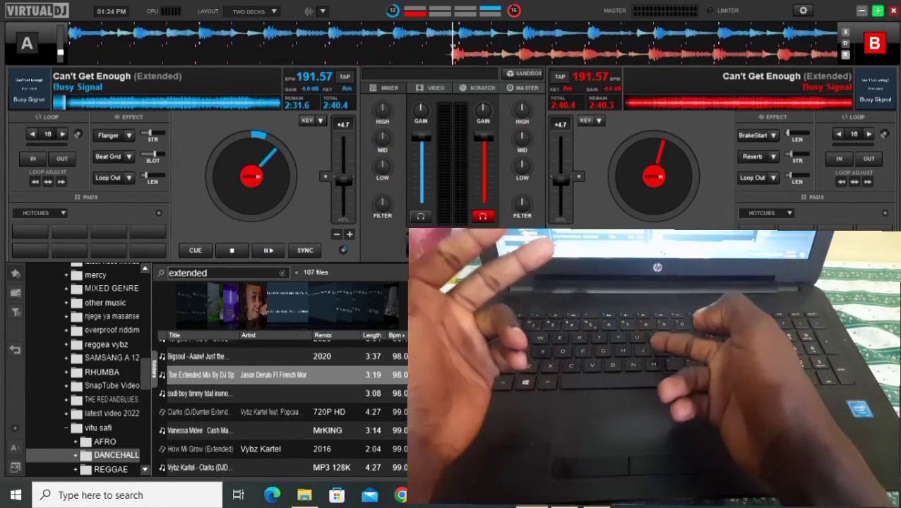
{"action": "left_click", "coordinate": [470, 91]}
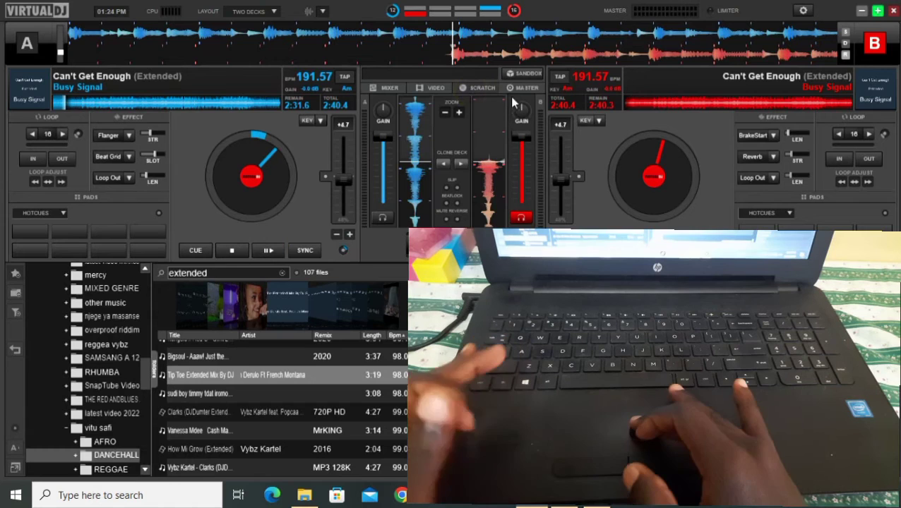
{"action": "left_click", "coordinate": [445, 163]}
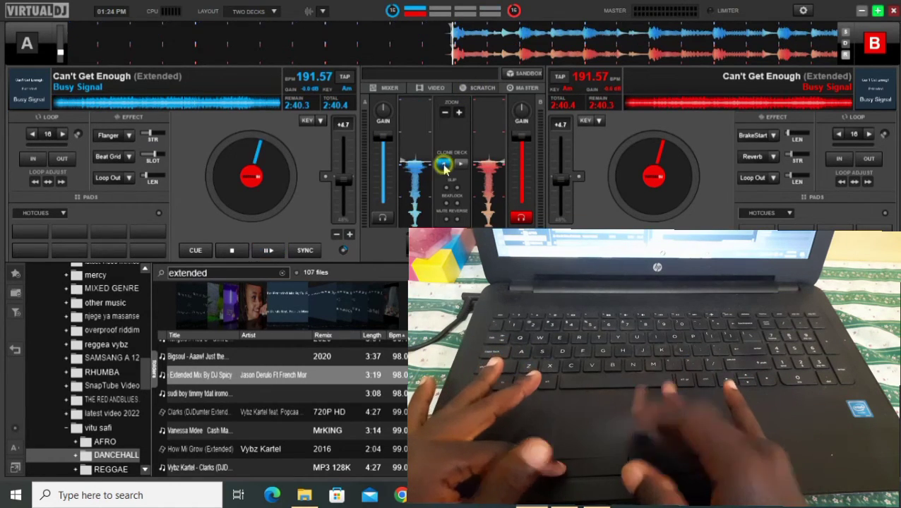
{"action": "left_click", "coordinate": [391, 87]}
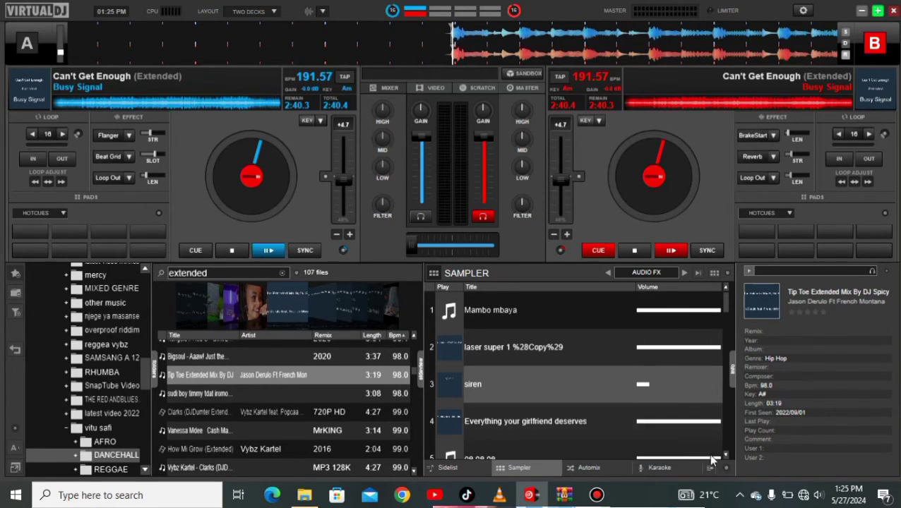
Step: Browse the AUDIO FX sampler list and make deck A the active deck
{"action": "scroll", "coordinate": [725, 455], "scroll_direction": "down", "scroll_amount": 3}
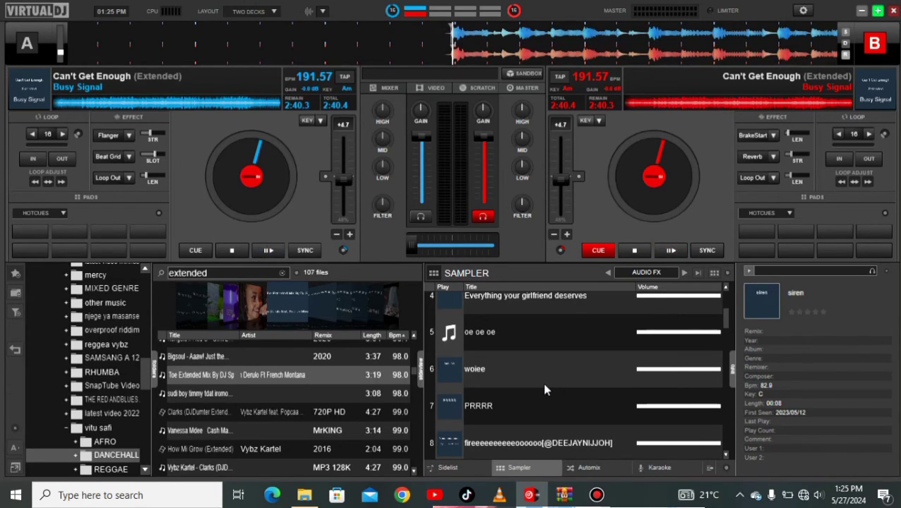
{"action": "key", "text": "Tab"}
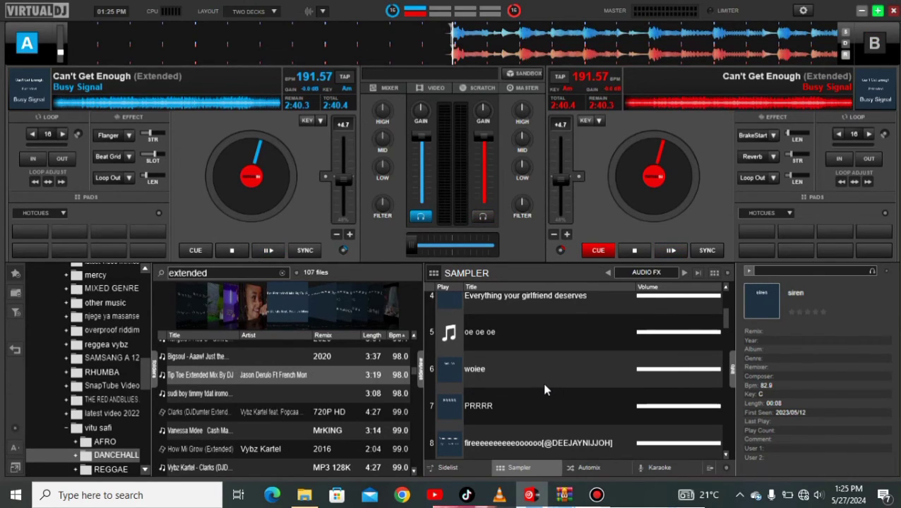